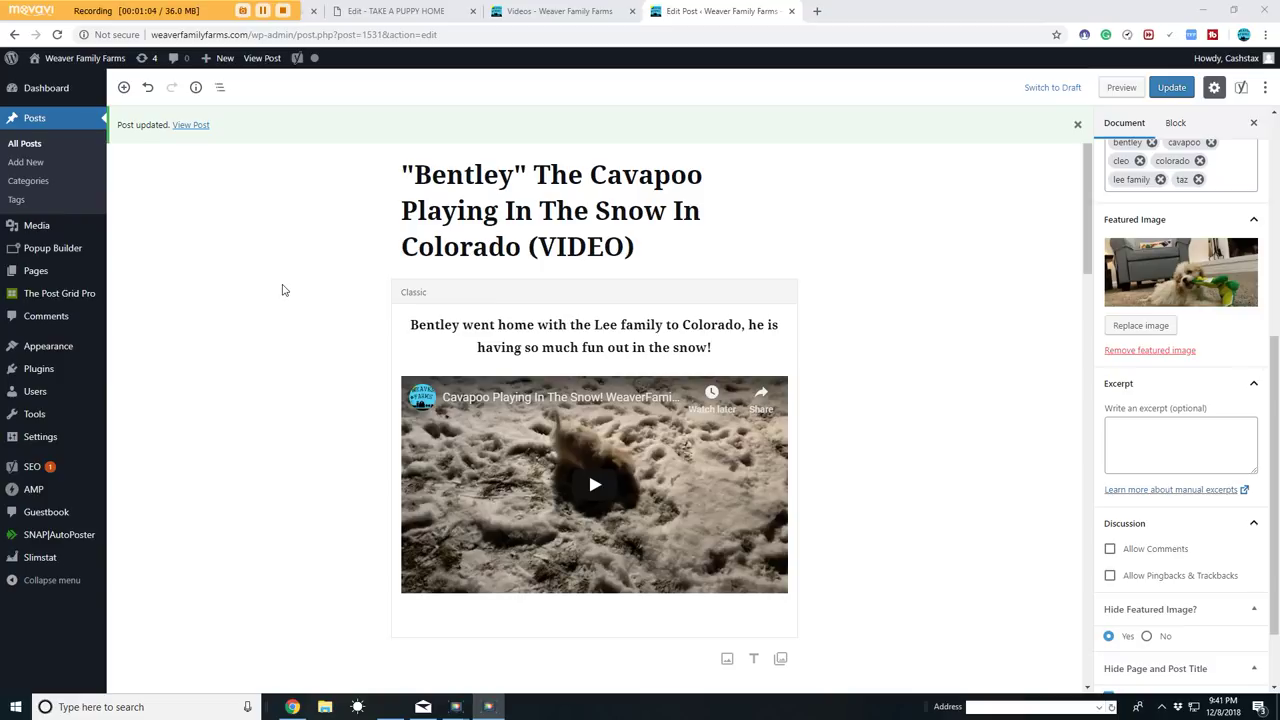
Step: Examine the post's content and its document settings, from status and visibility down to the title-hiding options
scroll(351, 298, "down", 4)
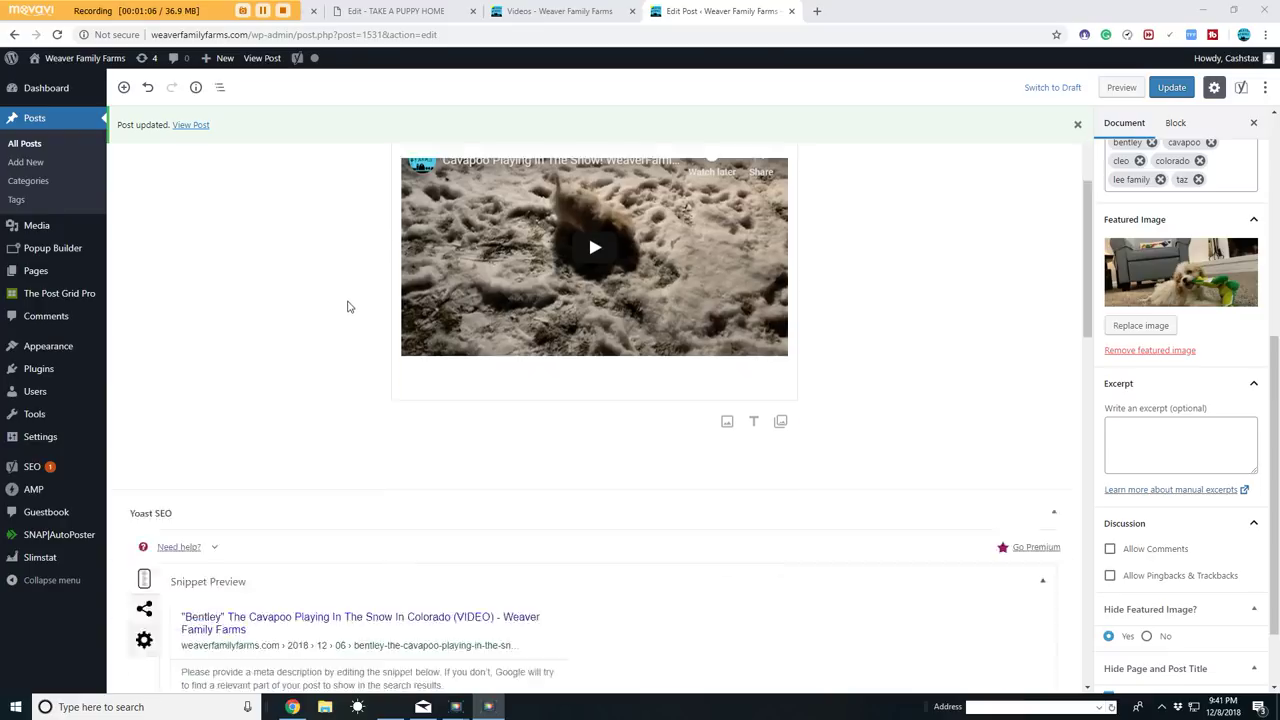
scroll(360, 378, "up", 4)
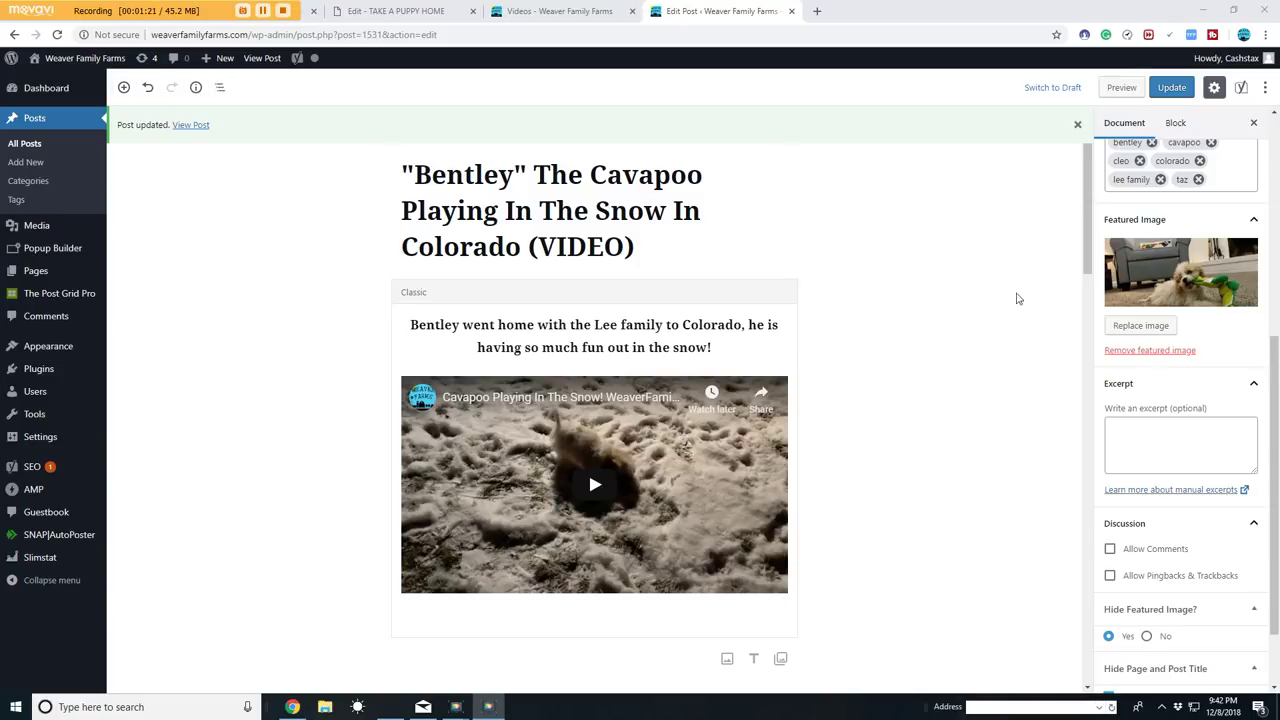
scroll(1168, 303, "up", 3)
scroll(1157, 341, "up", 1)
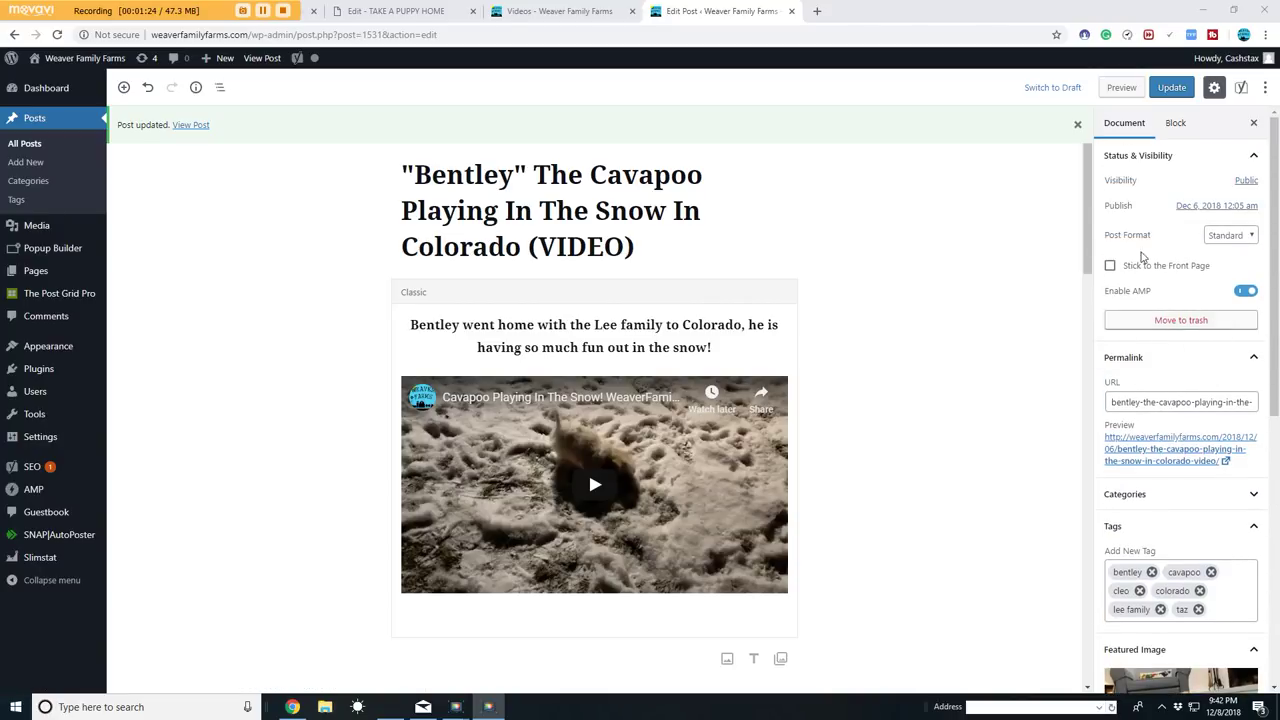
scroll(1172, 330, "down", 5)
scroll(1168, 262, "down", 1)
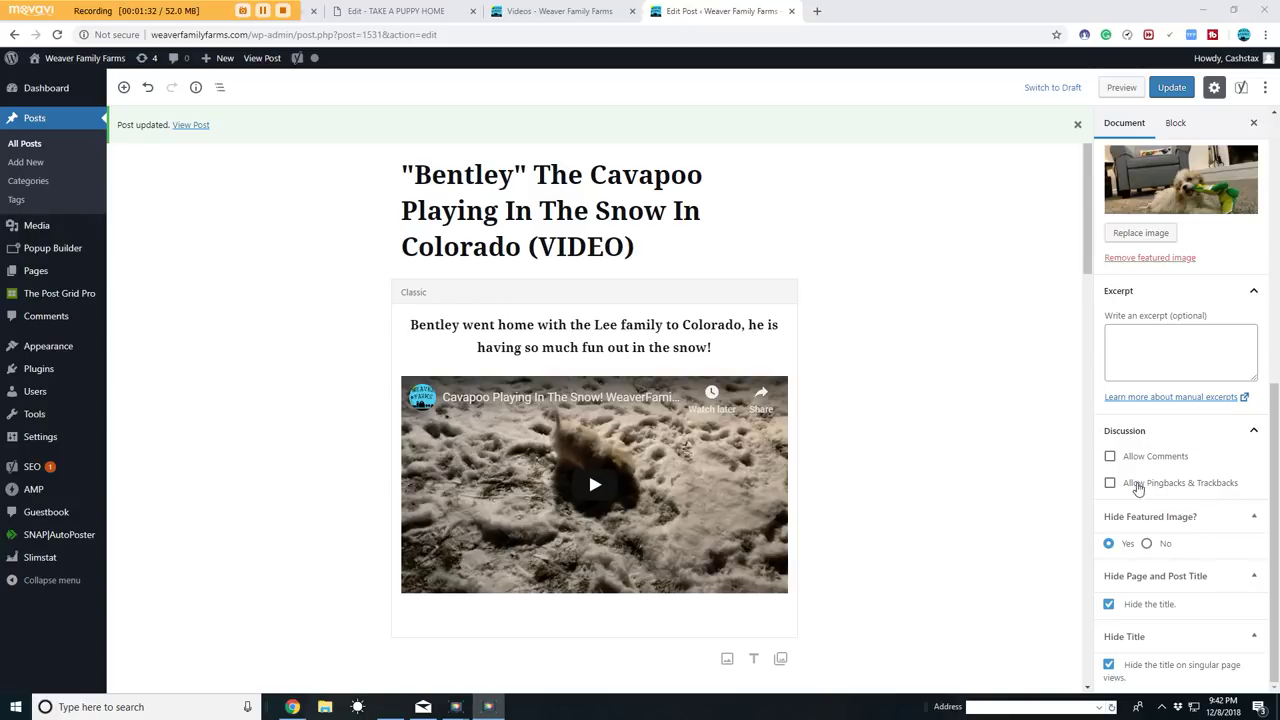
left_click(1151, 640)
scroll(1151, 640, "up", 10)
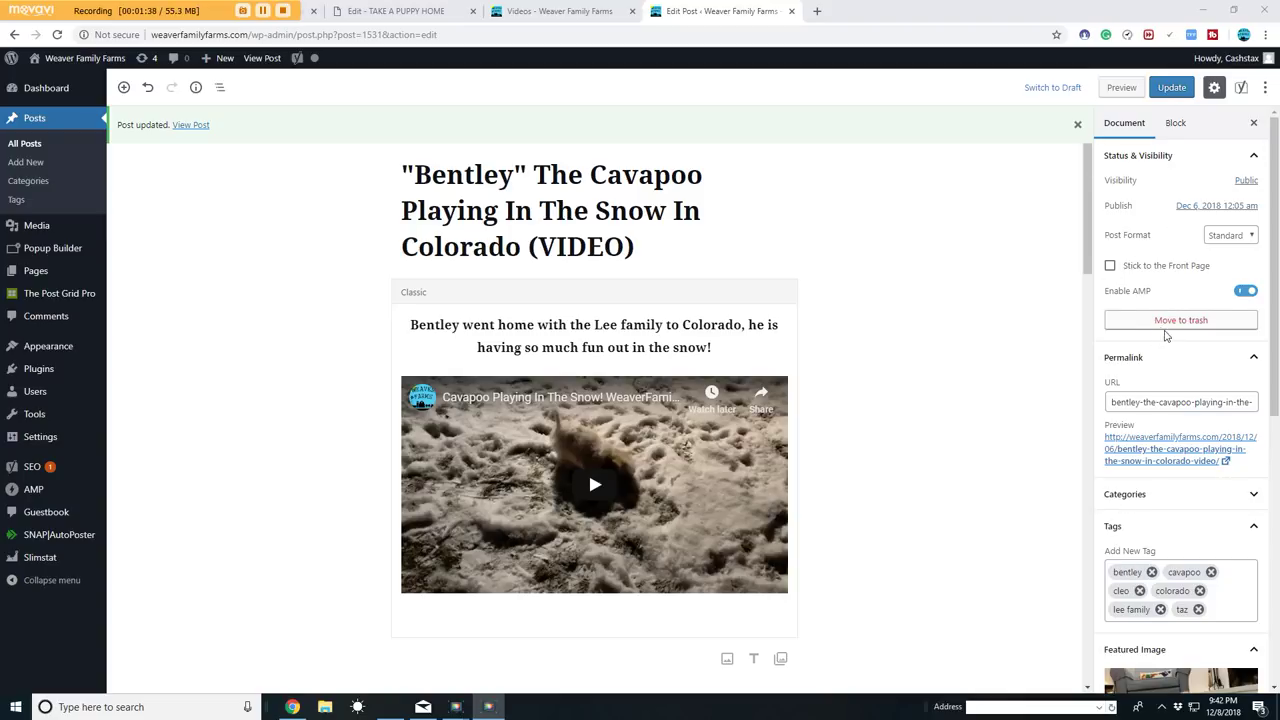
Step: Examine the post title and the Classic block's text, formatting controls and embedded video
left_click(433, 180)
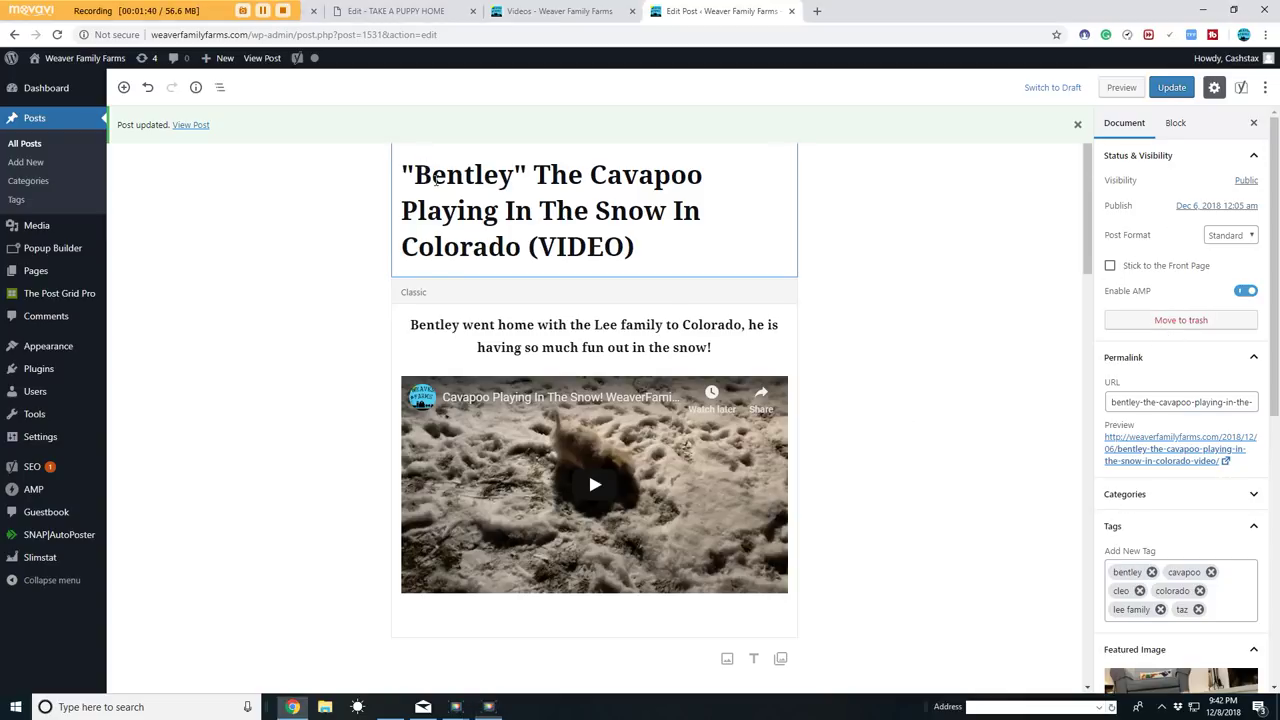
left_click_drag(528, 190, 534, 212)
left_click(602, 246)
left_click(667, 210)
left_click(527, 175)
left_click(462, 325)
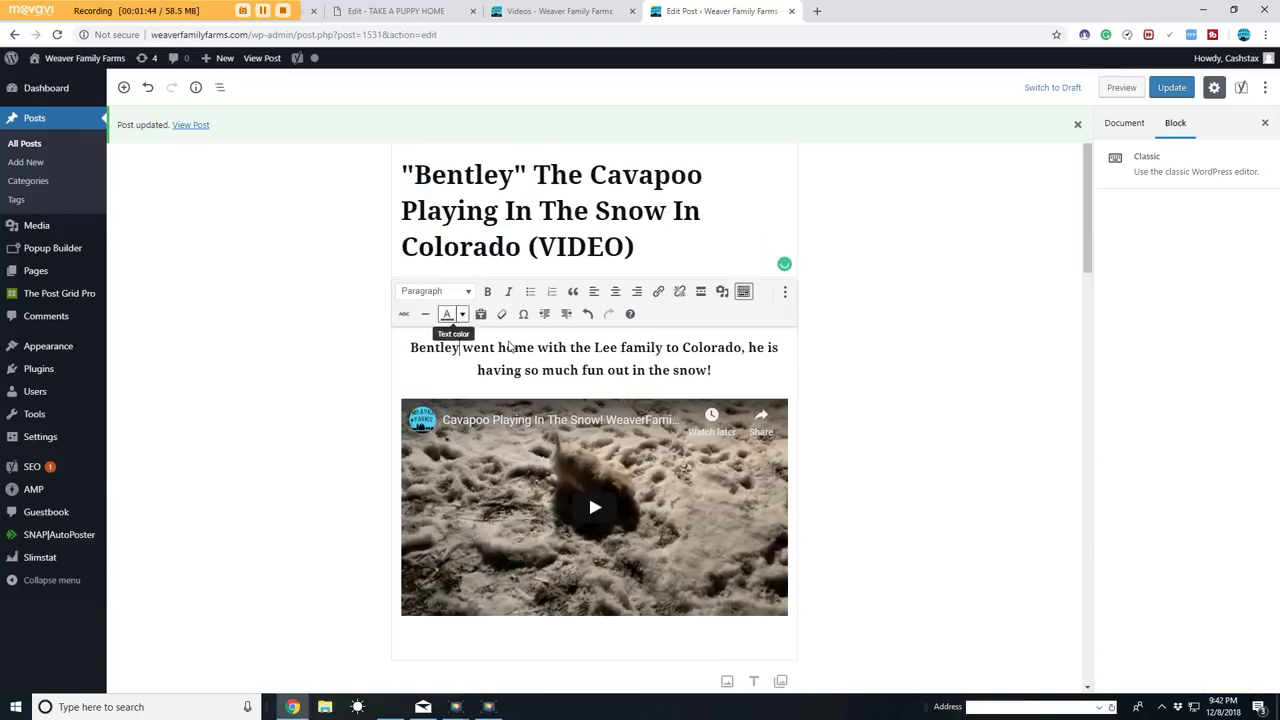
scroll(720, 340, "down", 1)
scroll(855, 349, "up", 1)
left_click(865, 347)
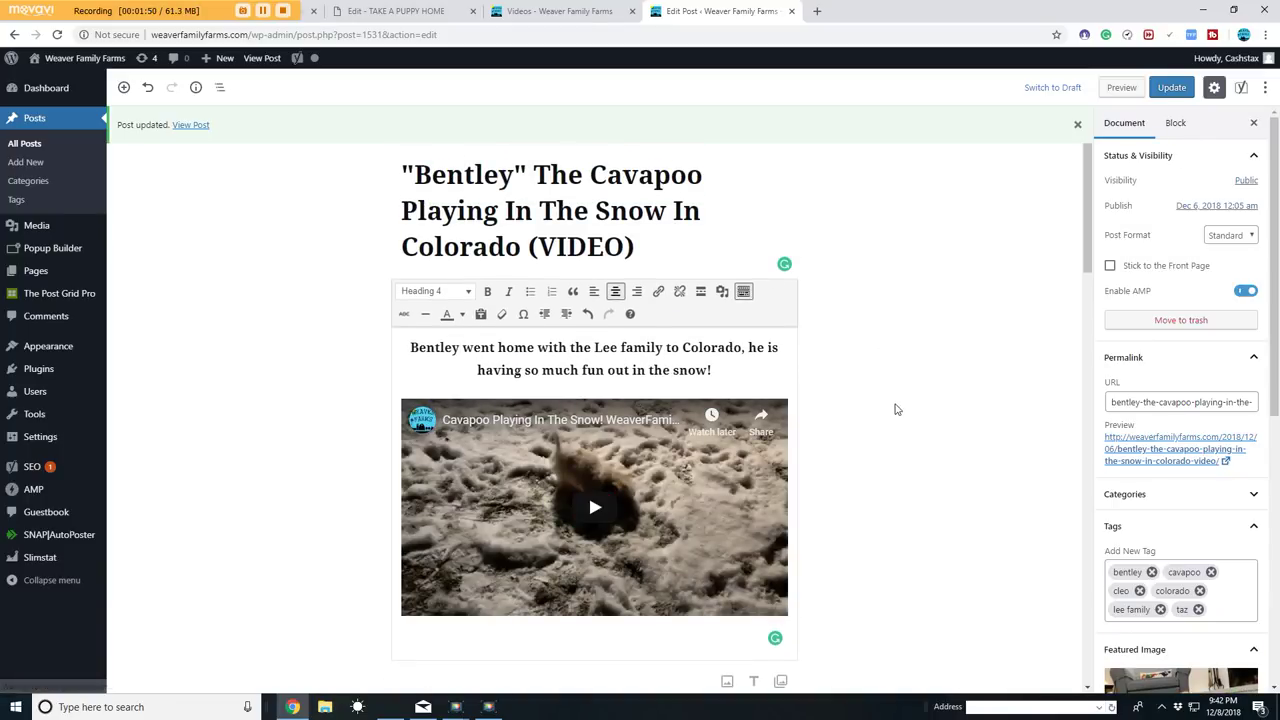
scroll(890, 405, "down", 2)
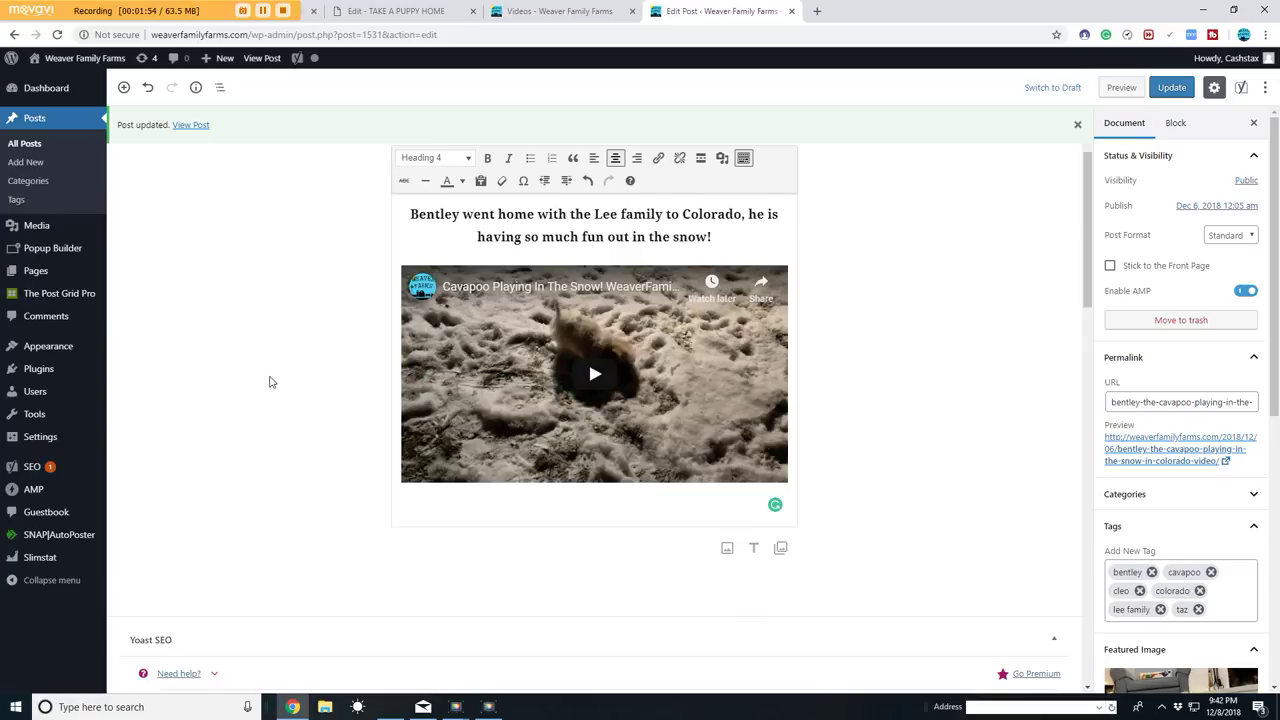
scroll(311, 372, "down", 1)
scroll(322, 370, "up", 3)
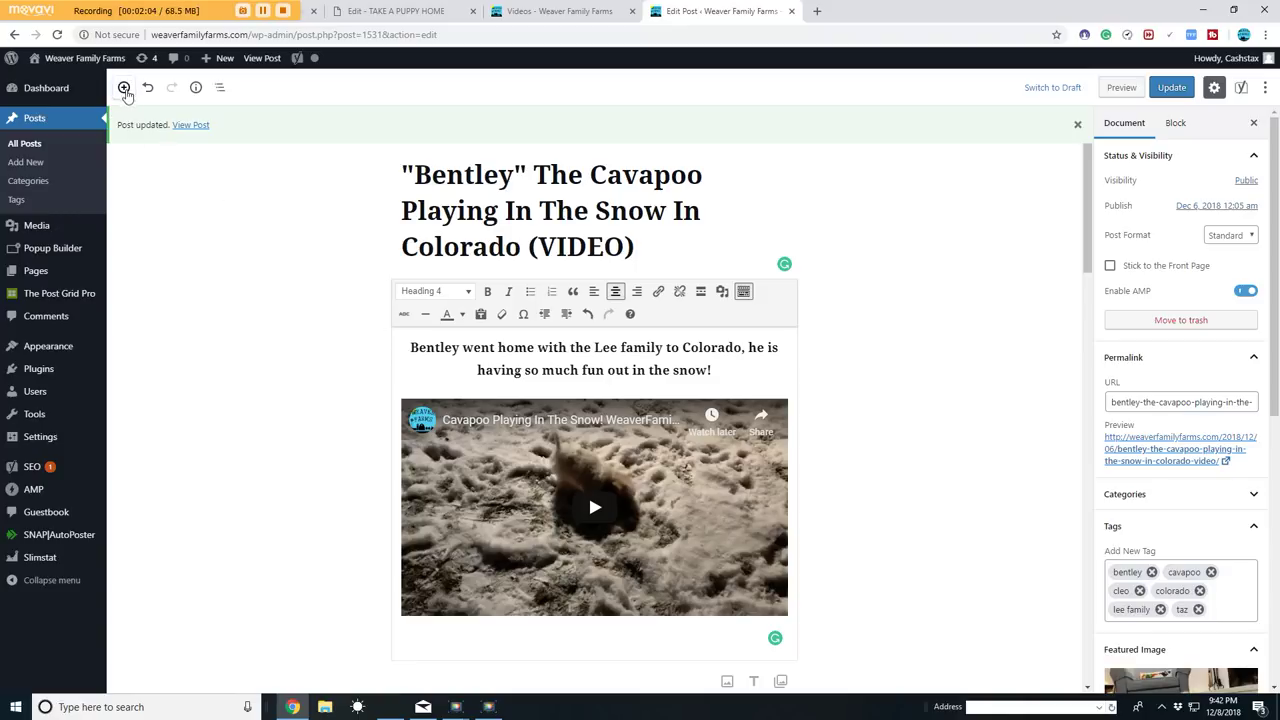
Step: Open the block library and examine the most used and Formatting blocks
left_click(124, 88)
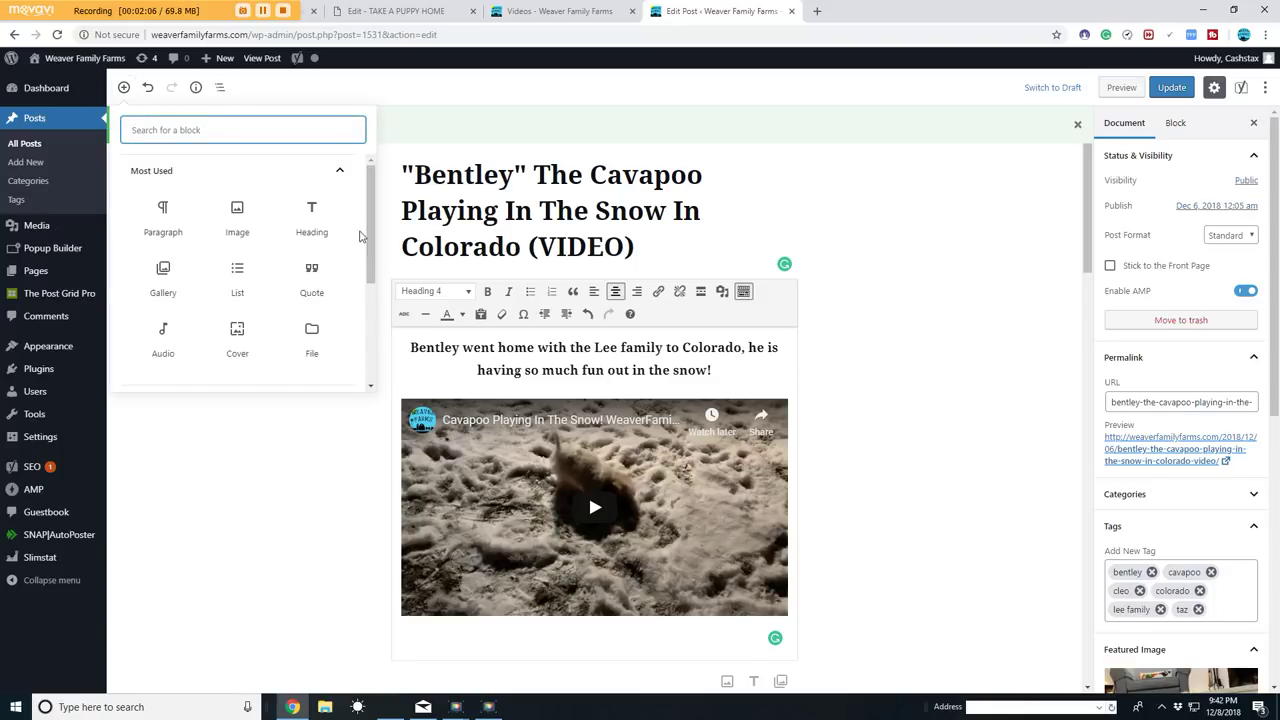
mouse_move(369, 211)
left_mouse_down()
mouse_move(369, 275)
mouse_move(367, 203)
left_mouse_up()
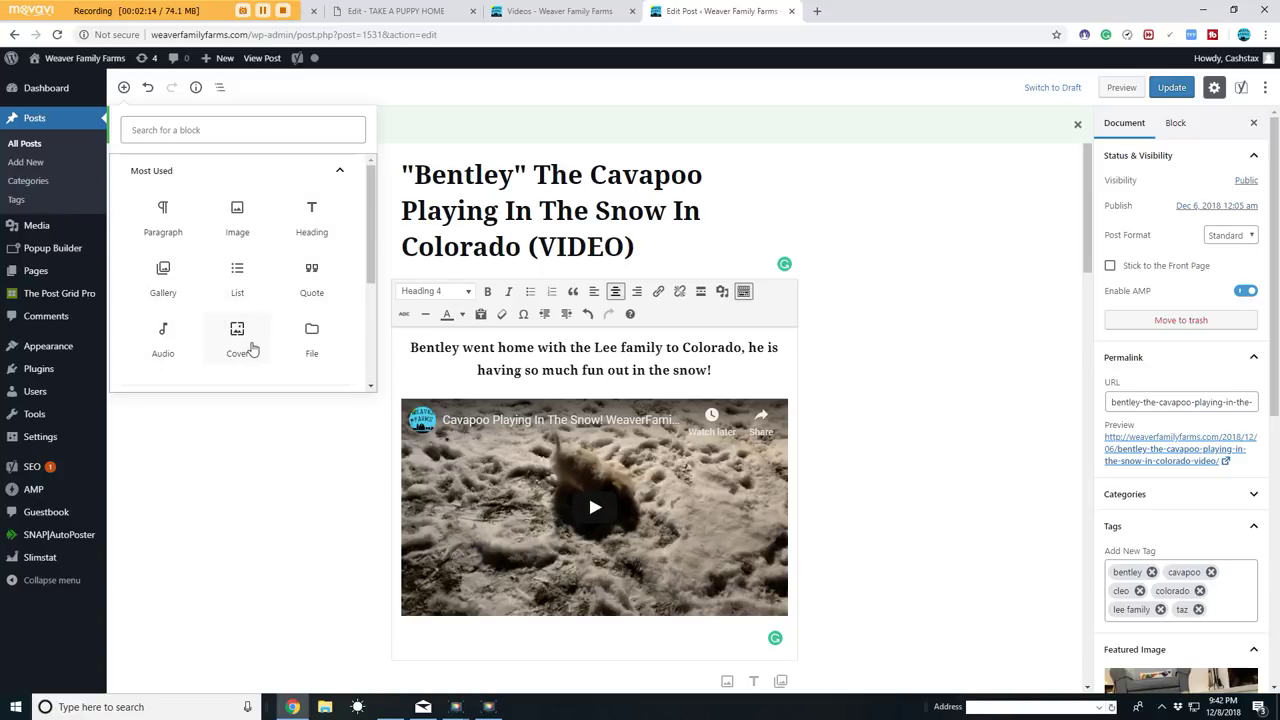
scroll(363, 320, "down", 3)
left_click(217, 228)
scroll(372, 270, "down", 5)
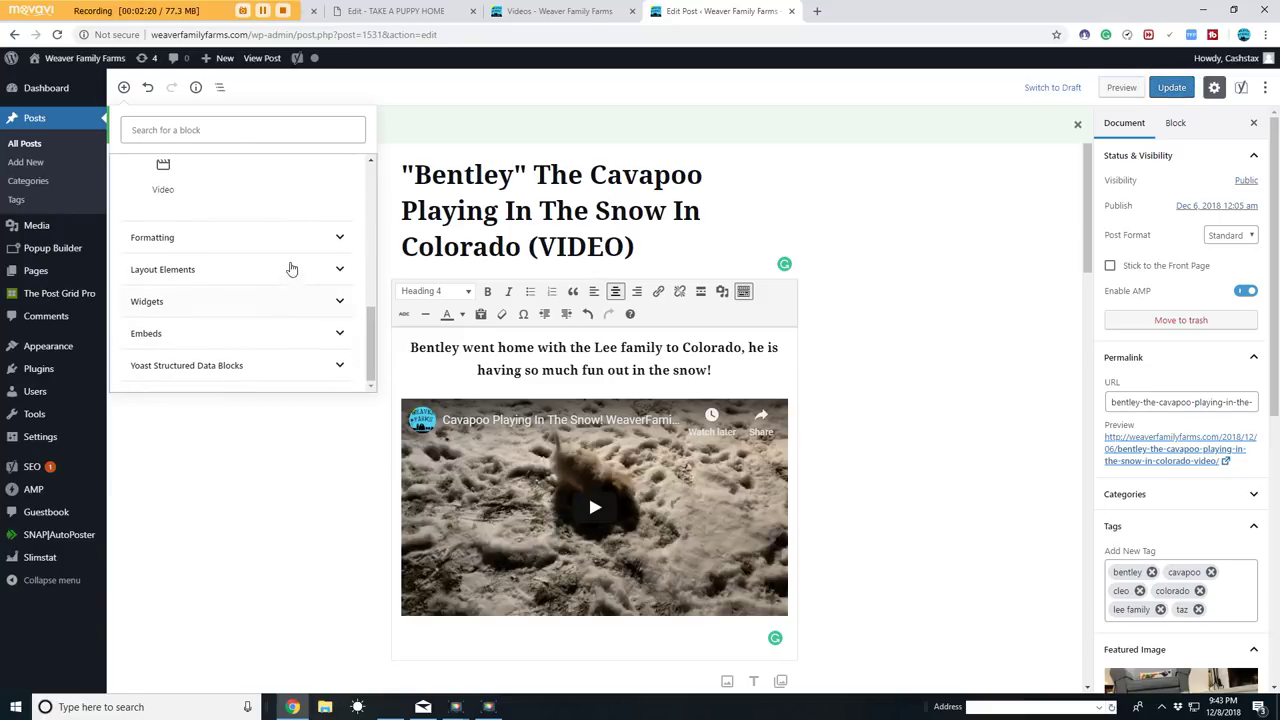
left_click(280, 240)
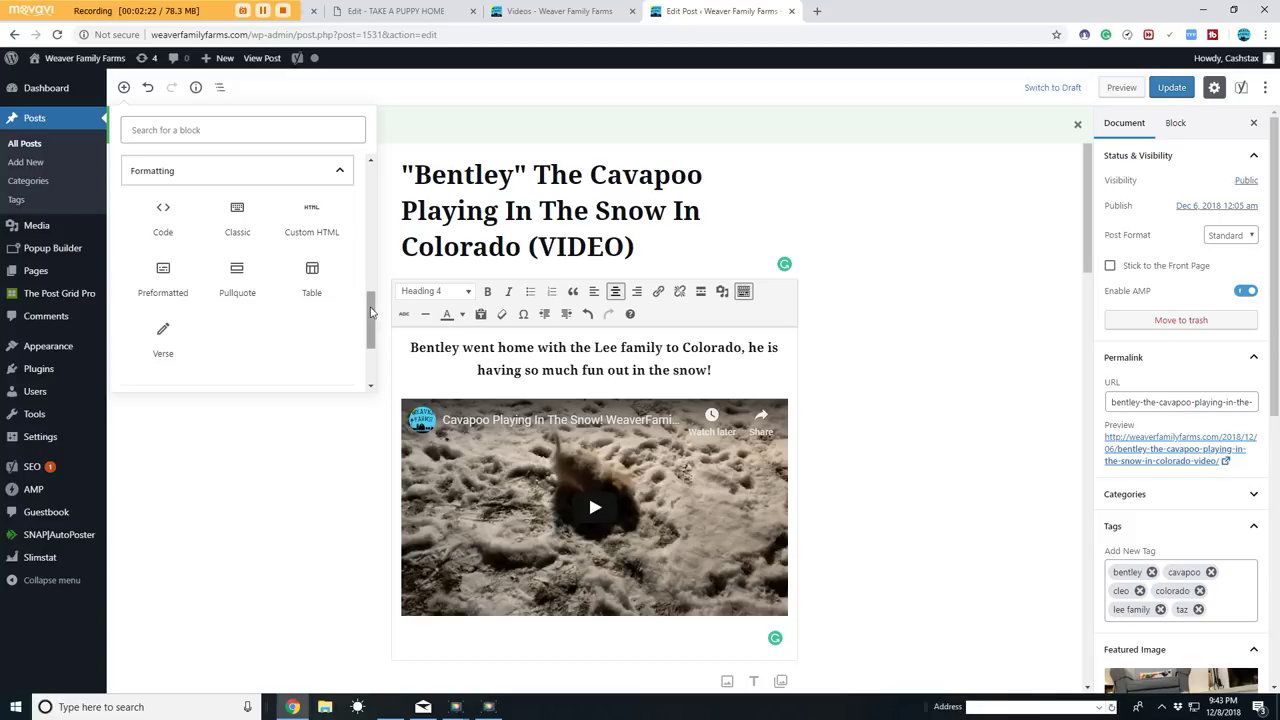
Step: Examine the Layout Elements, Widgets, Embeds and Yoast Structured Data Blocks categories in the block library
scroll(370, 313, "down", 3)
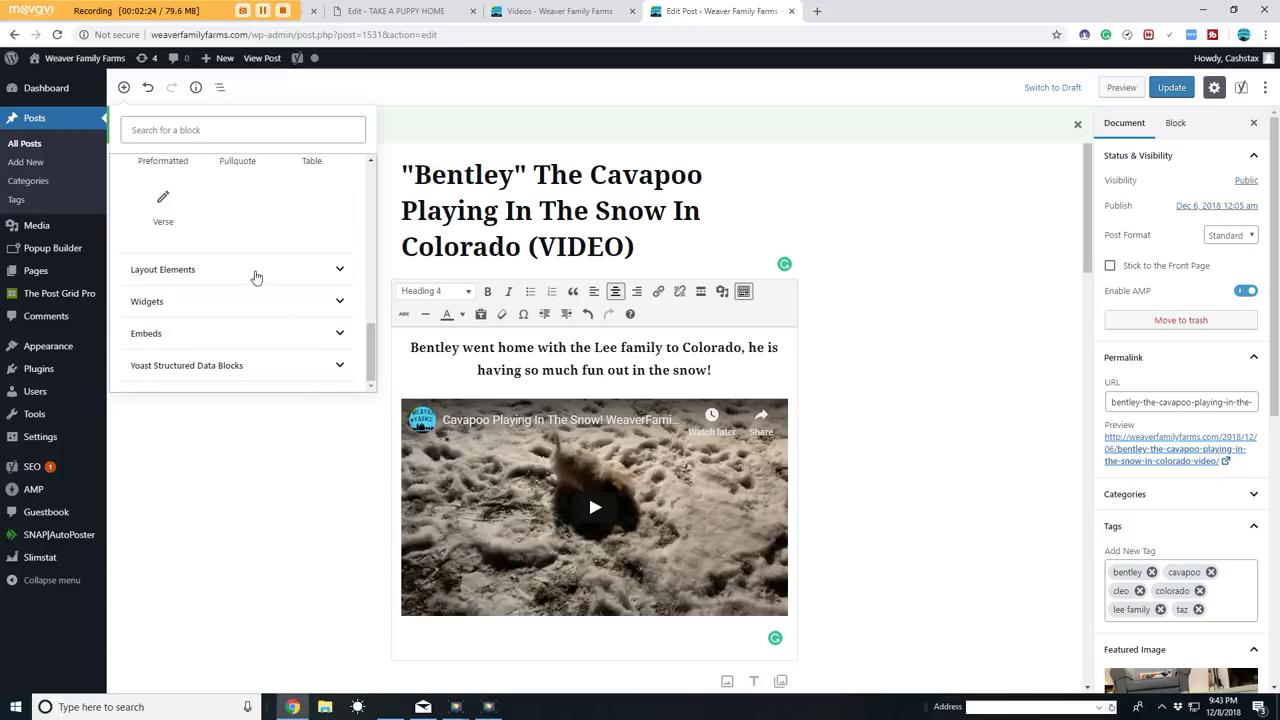
left_click(256, 276)
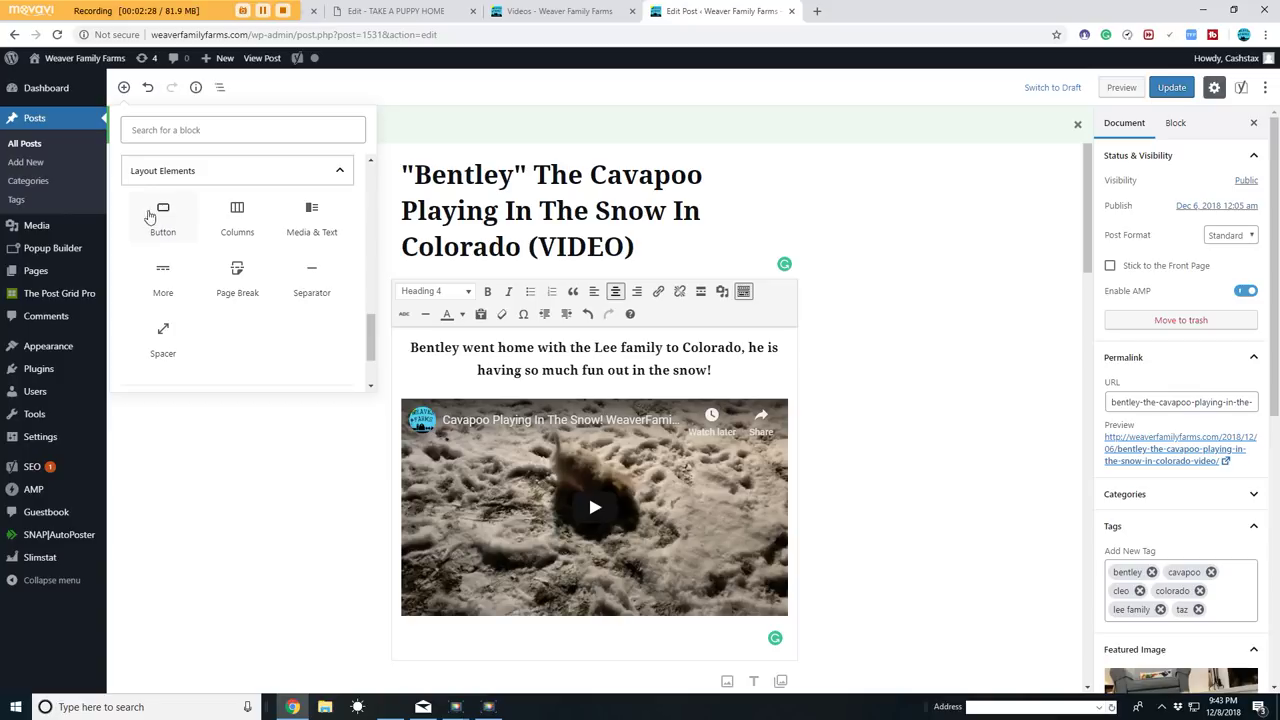
scroll(366, 340, "down", 2)
left_click(266, 305)
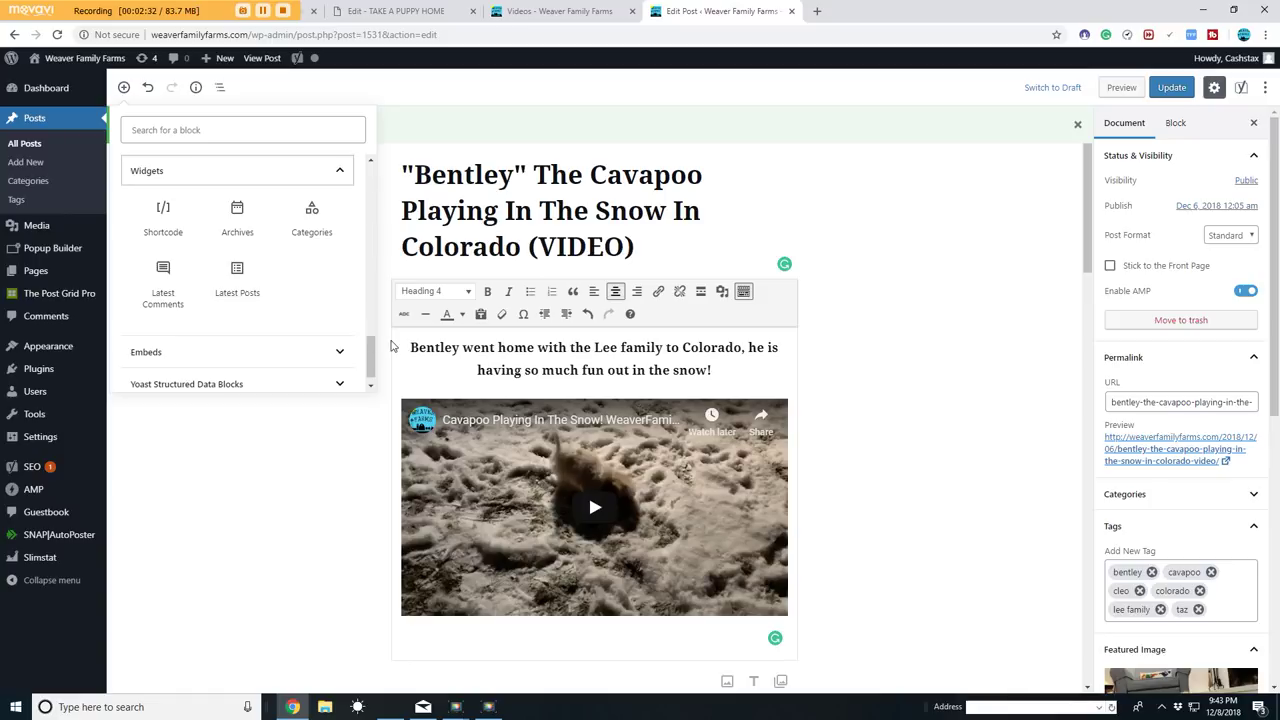
scroll(370, 355, "down", 1)
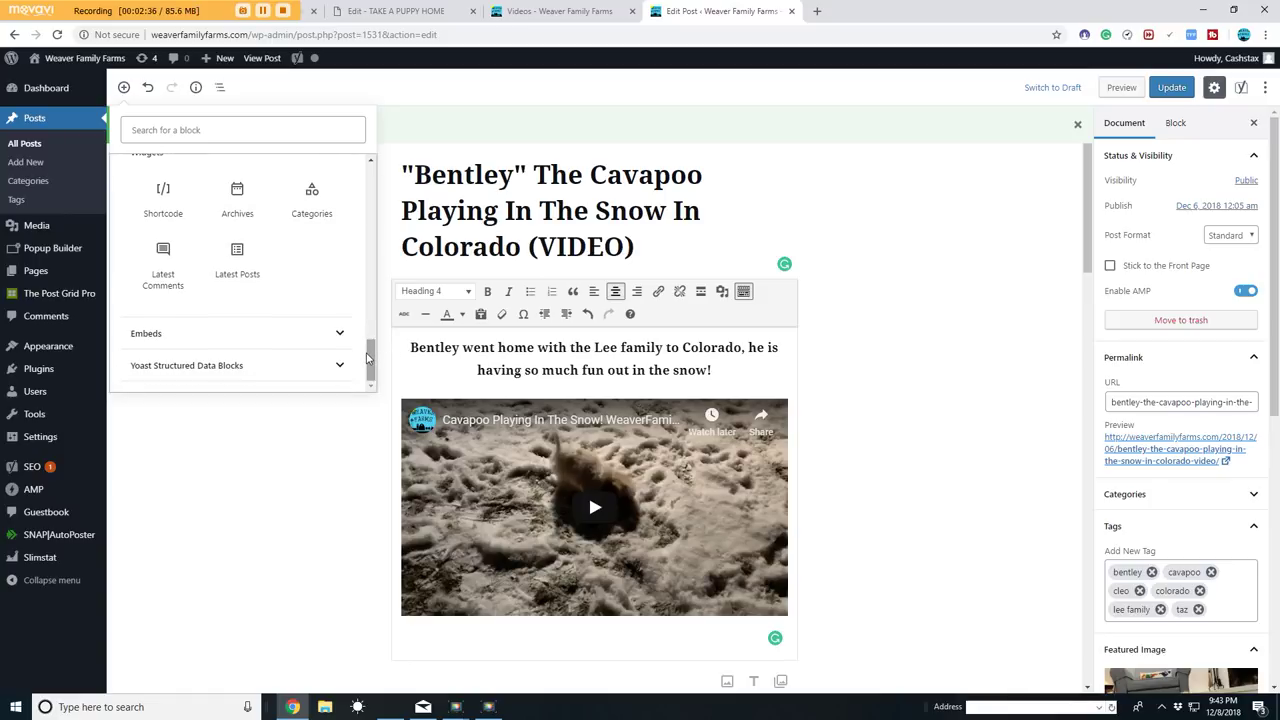
left_click(330, 335)
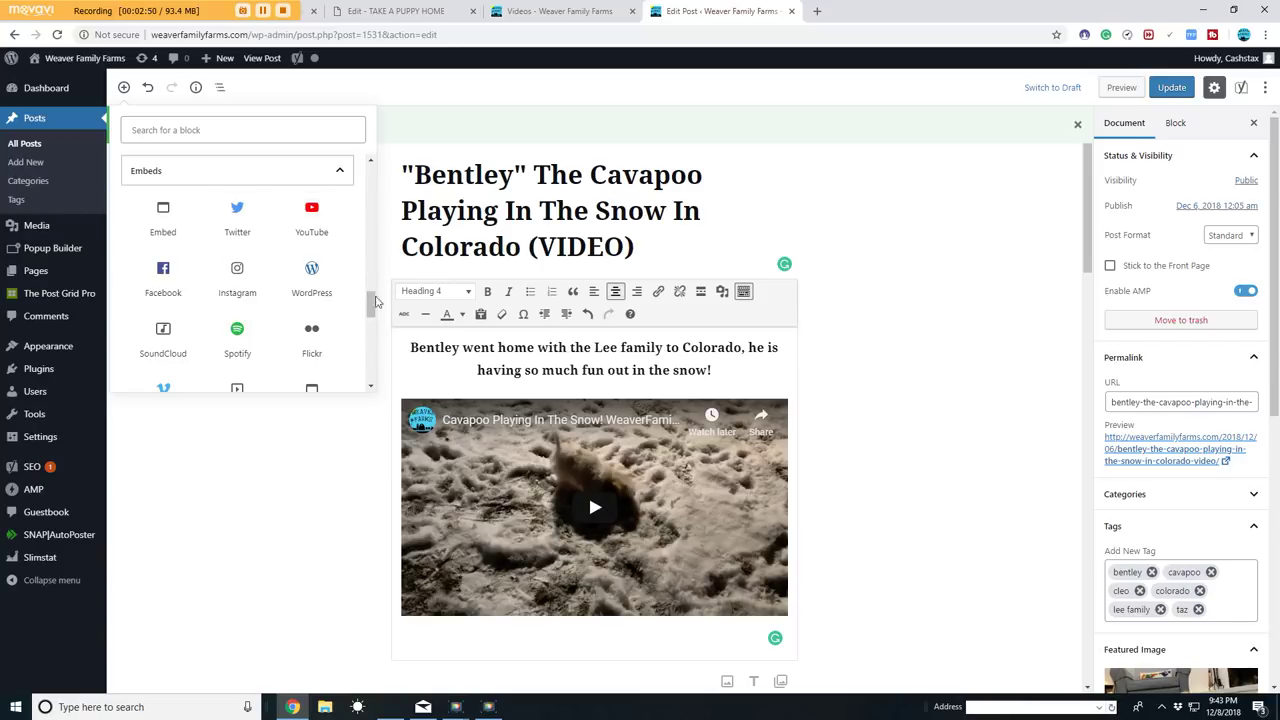
left_click_drag(372, 304, 370, 385)
left_click(266, 367)
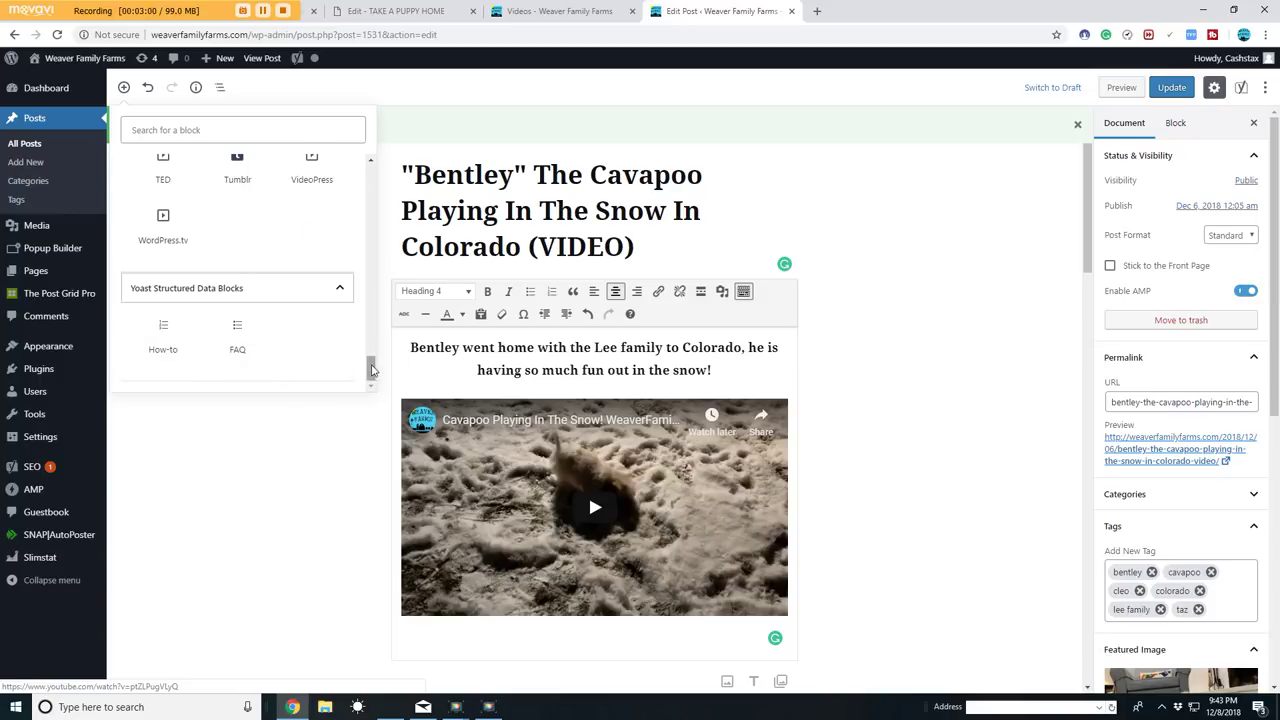
scroll(357, 352, "up", 15)
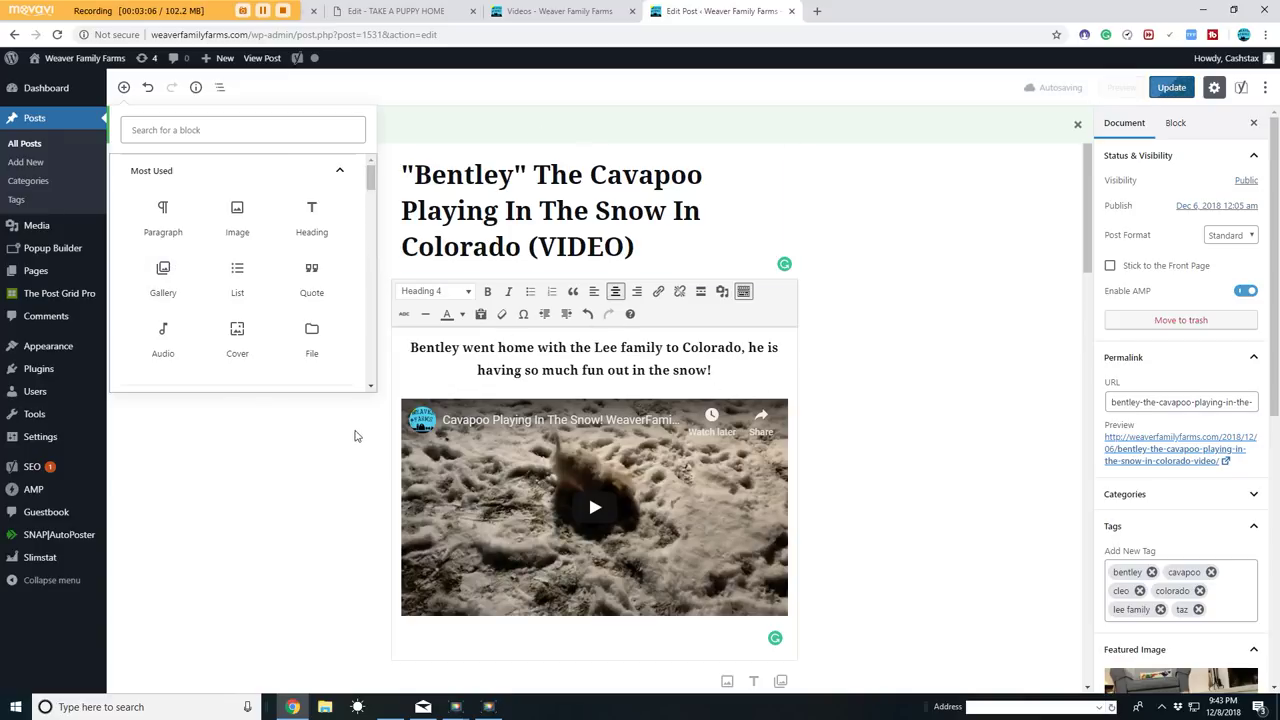
Step: Add a Paragraph block below the Classic block with the text "hello youtube!"
scroll(421, 424, "down", 2)
scroll(421, 424, "down", 3)
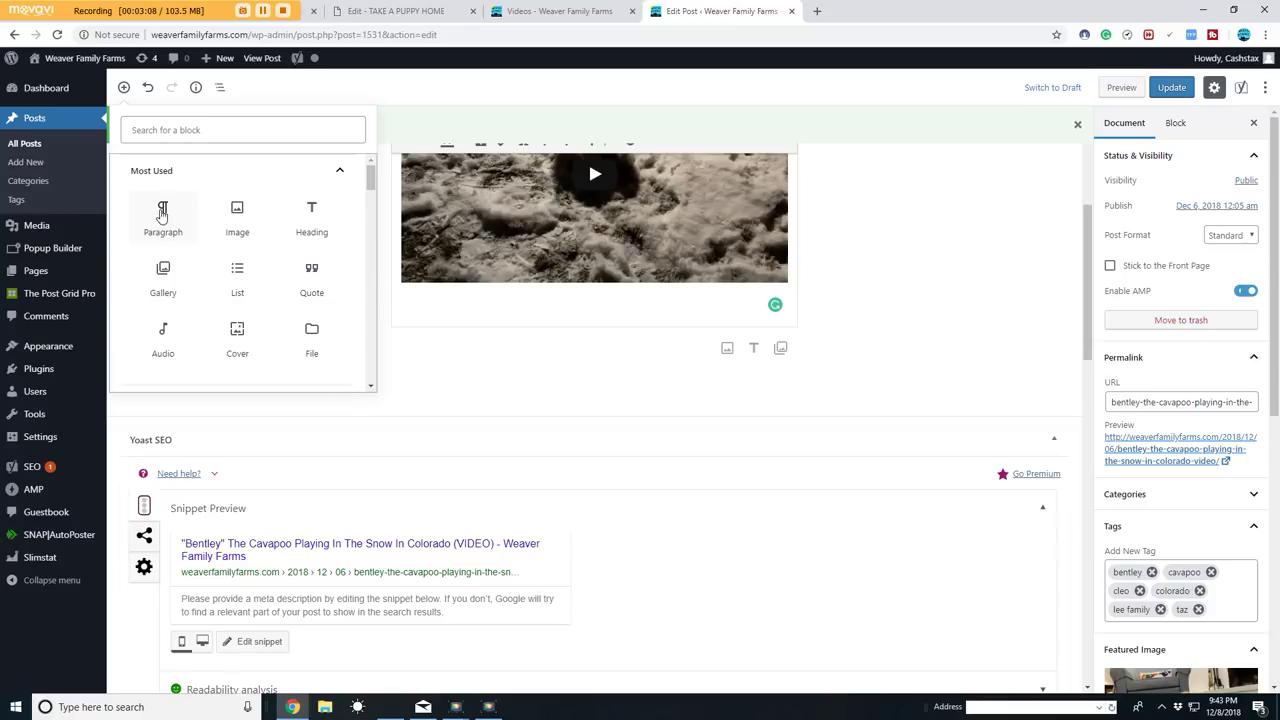
left_click(163, 217)
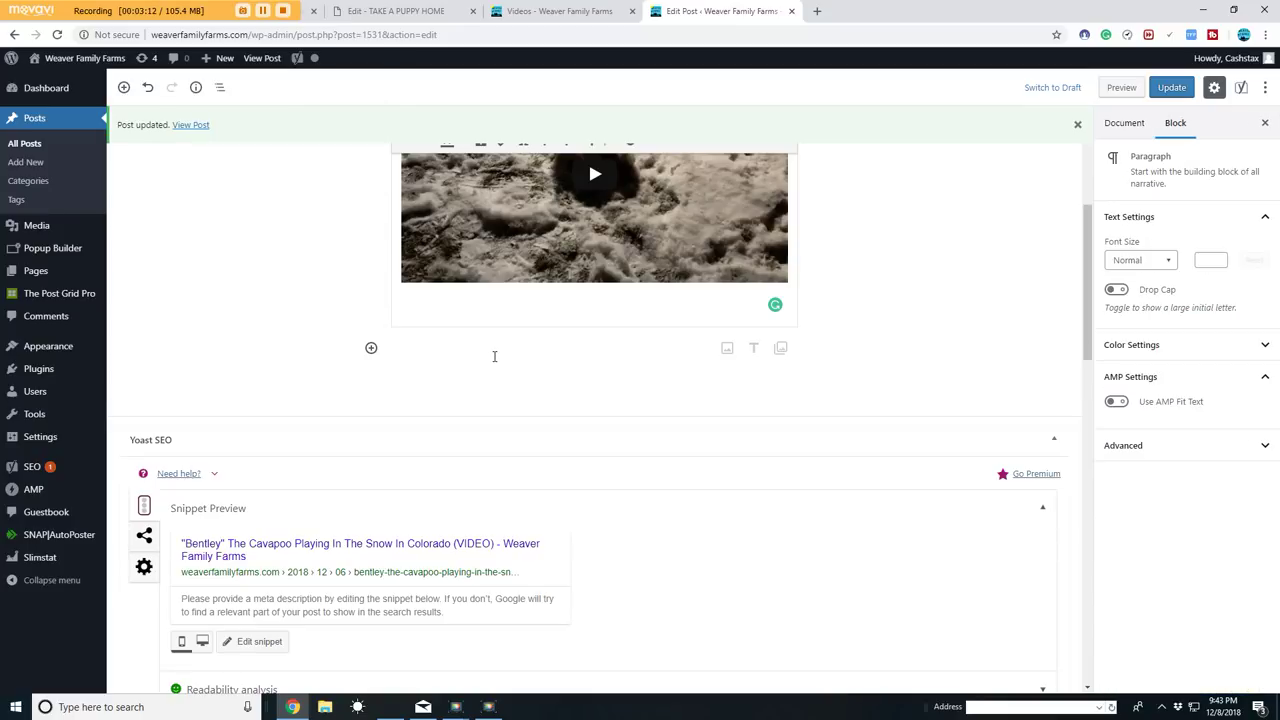
type("hello youtube!")
Step: Add a second paragraph reading "hhdkfhhouwshoudhsh", followed by empty paragraphs beneath it
key("Return")
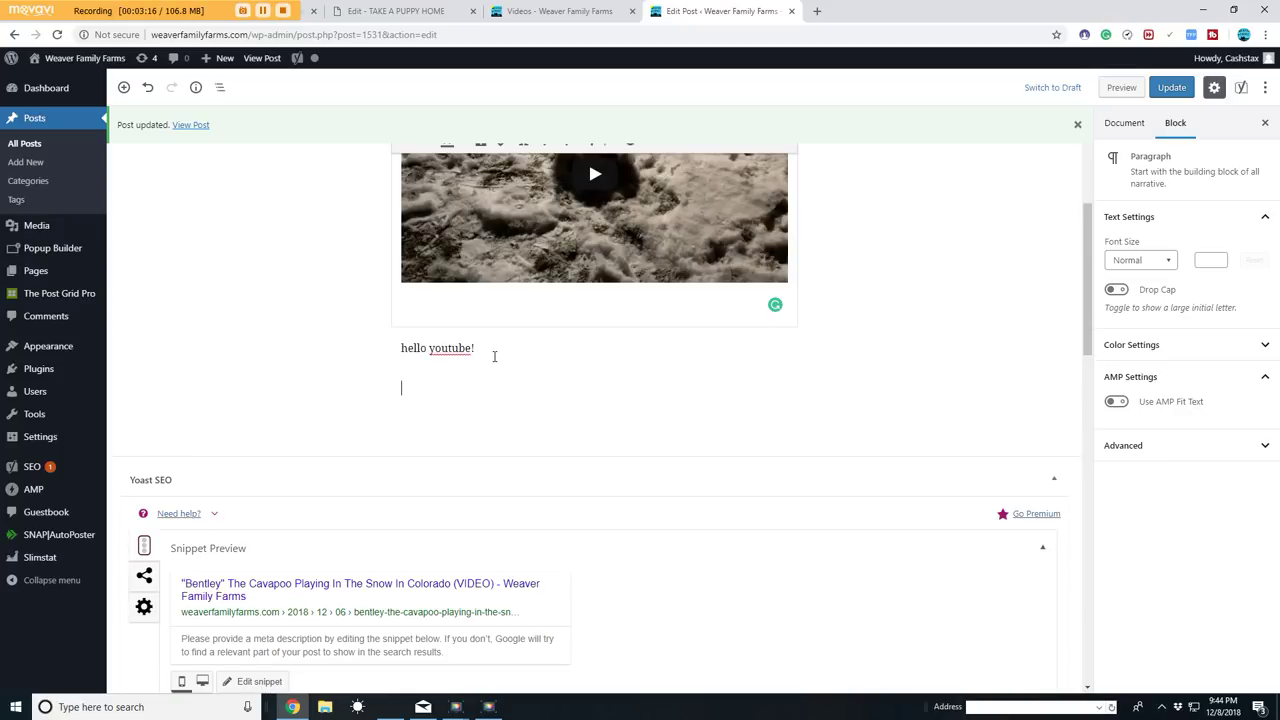
type("hhdkfhhouwshoudhsh")
key("Return")
key("Return")
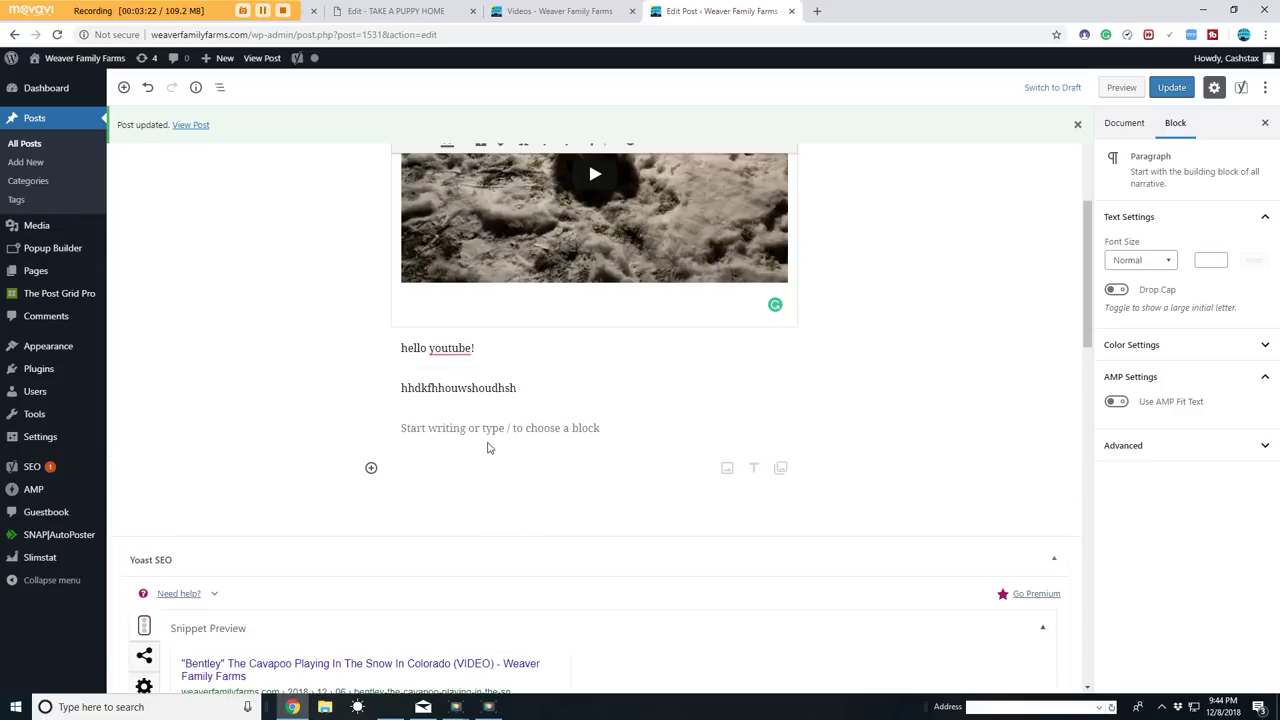
type("d")
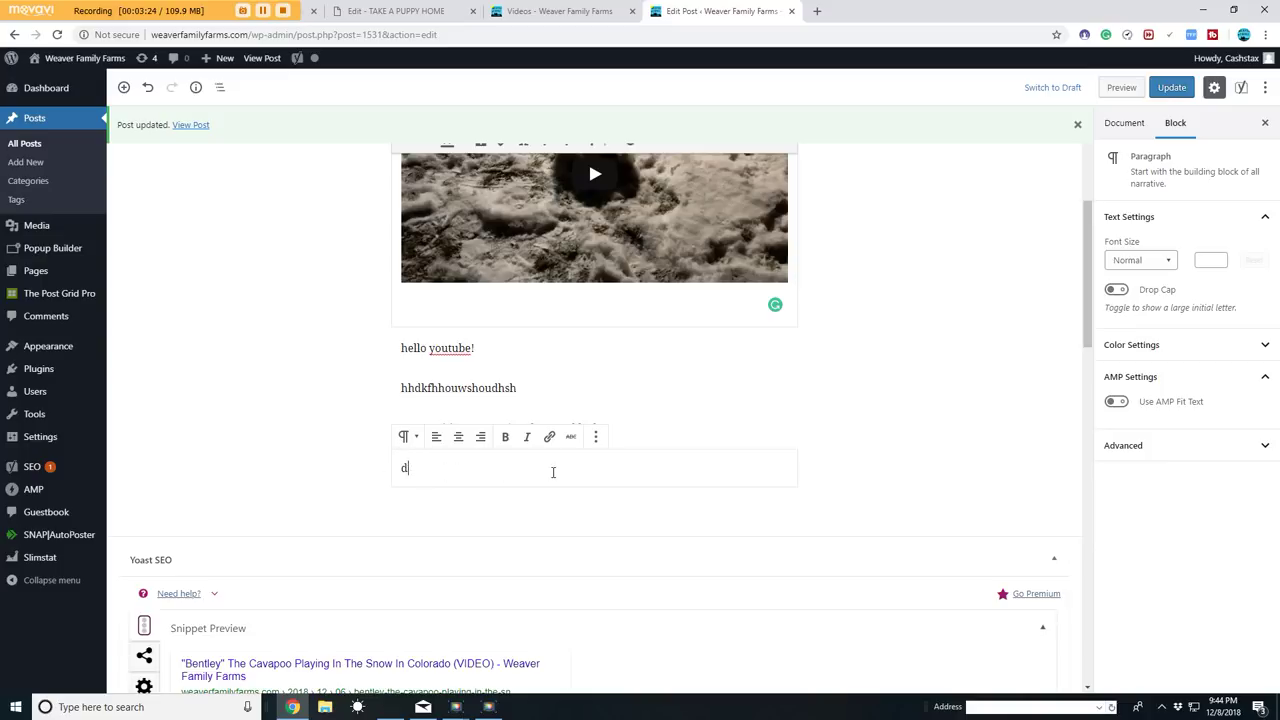
key("BackSpace")
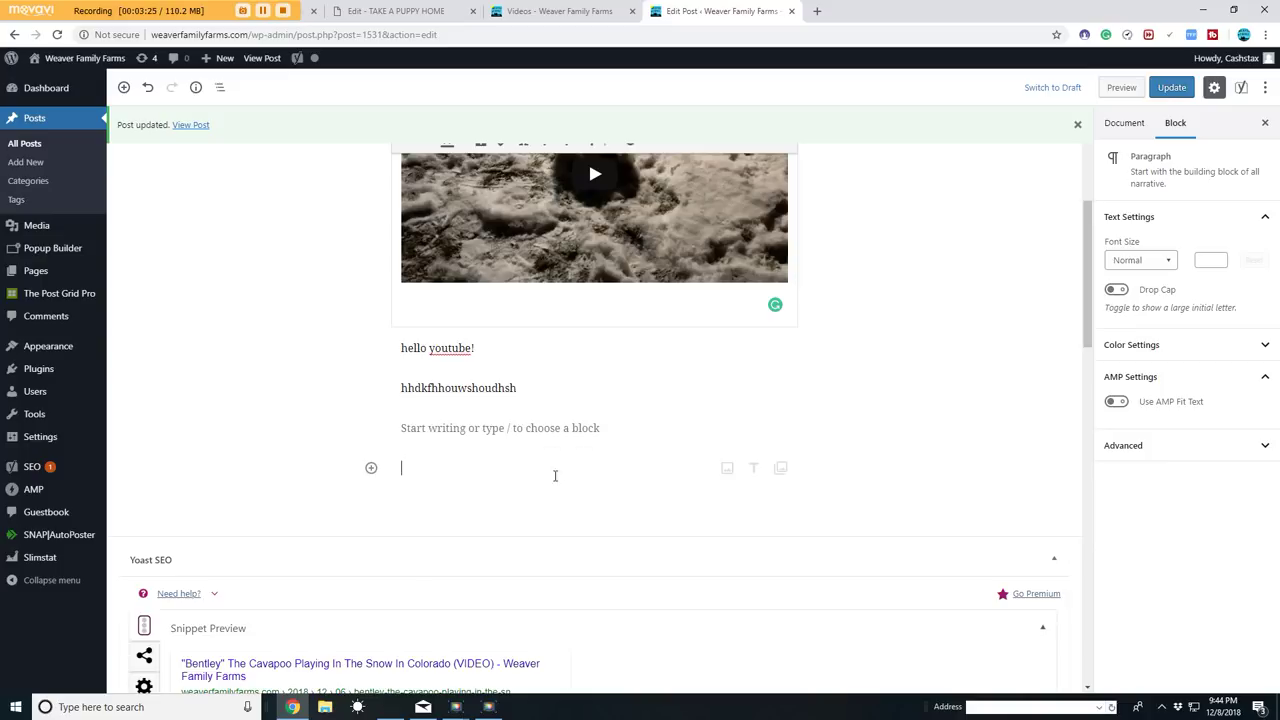
Step: Insert an Image block beneath the paragraphs at the end of the post
left_click(371, 469)
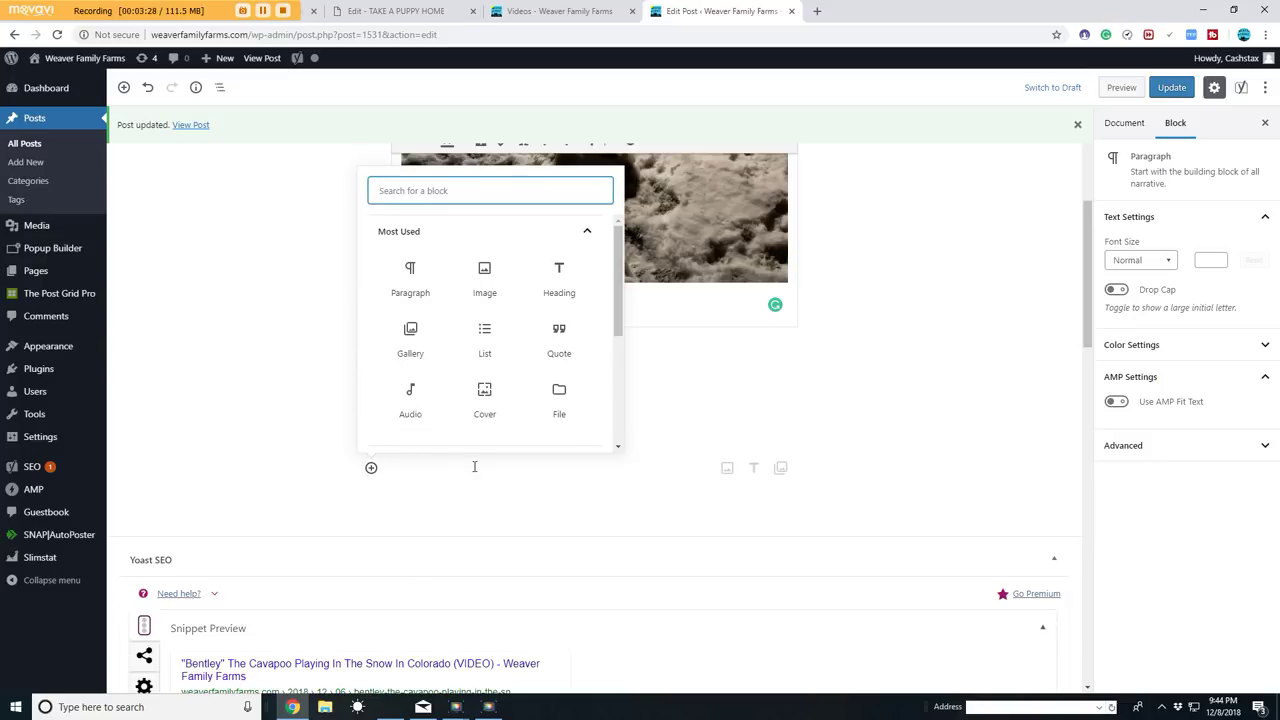
left_click(487, 285)
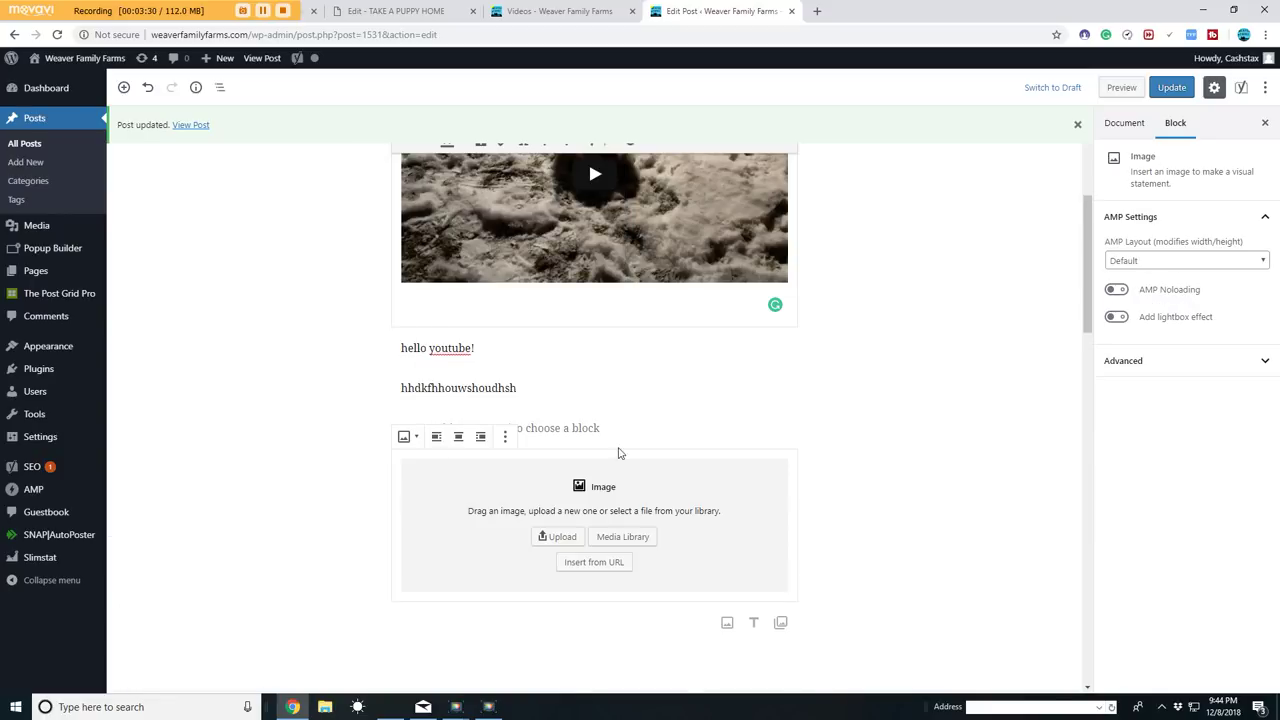
scroll(618, 453, "down", 2)
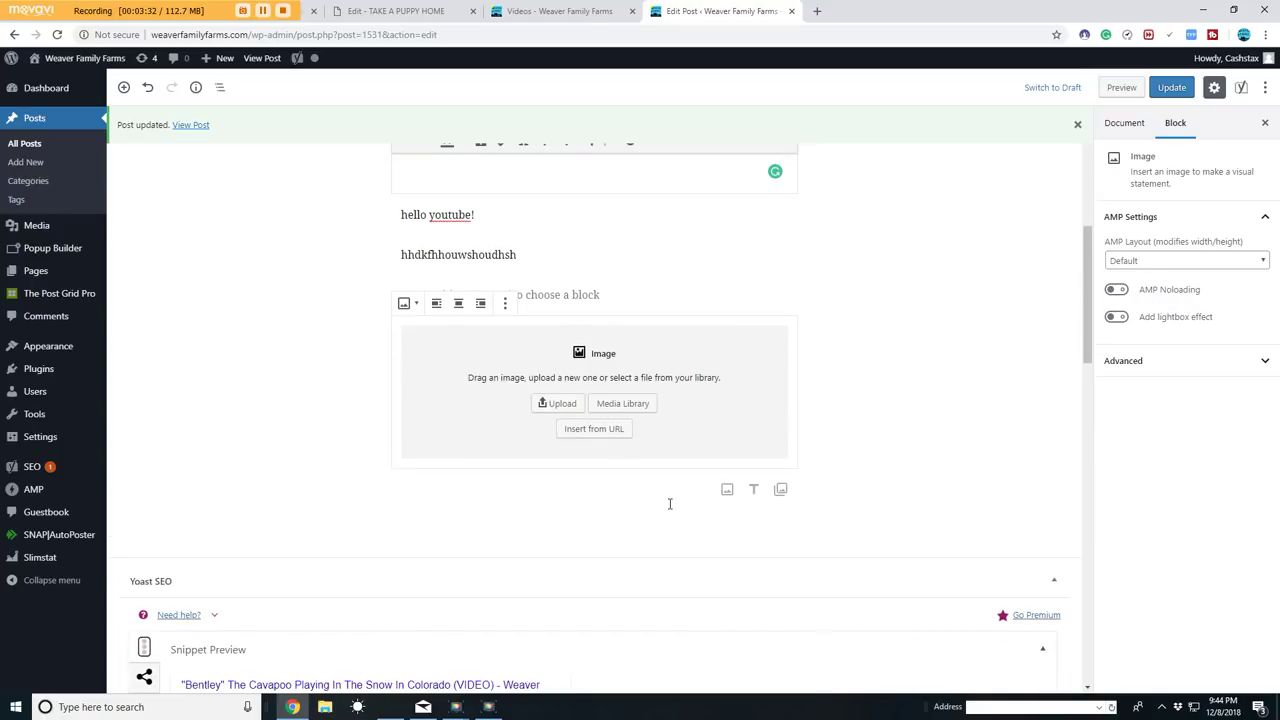
Step: Fill the Image block with wood-toy-car-4.jpg from the media library
left_click(563, 405)
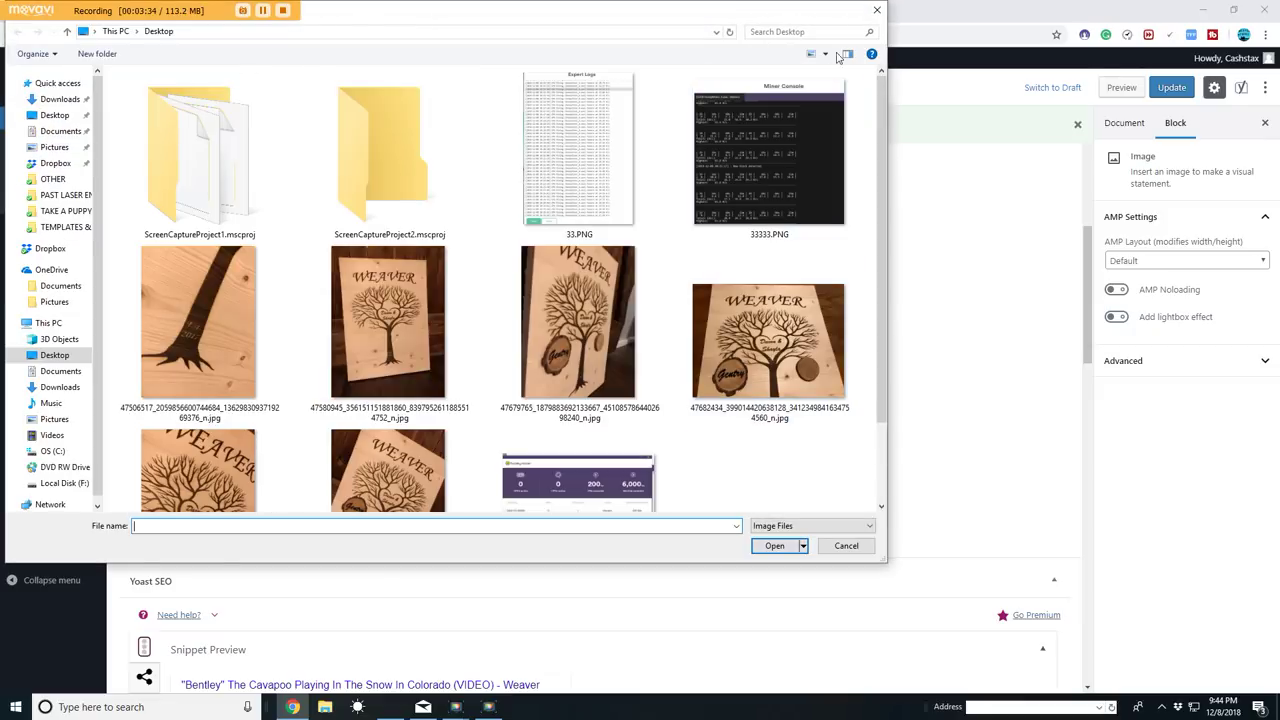
left_click(877, 10)
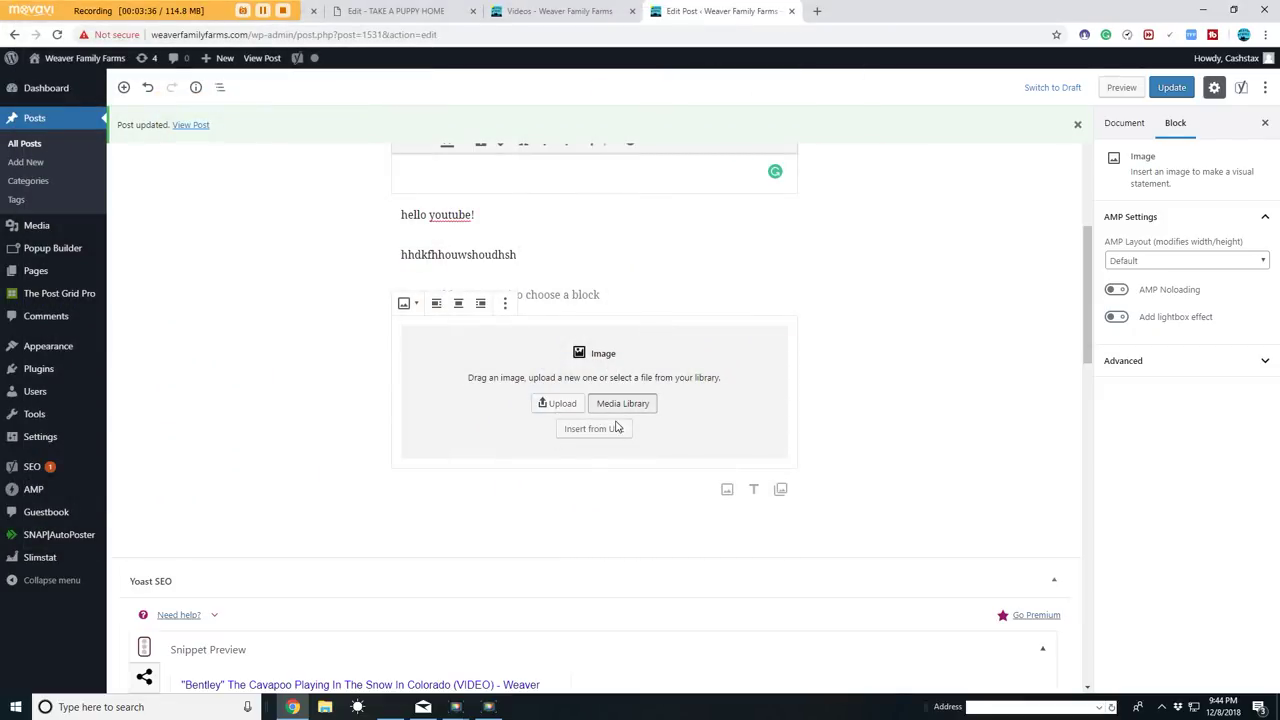
left_click(622, 404)
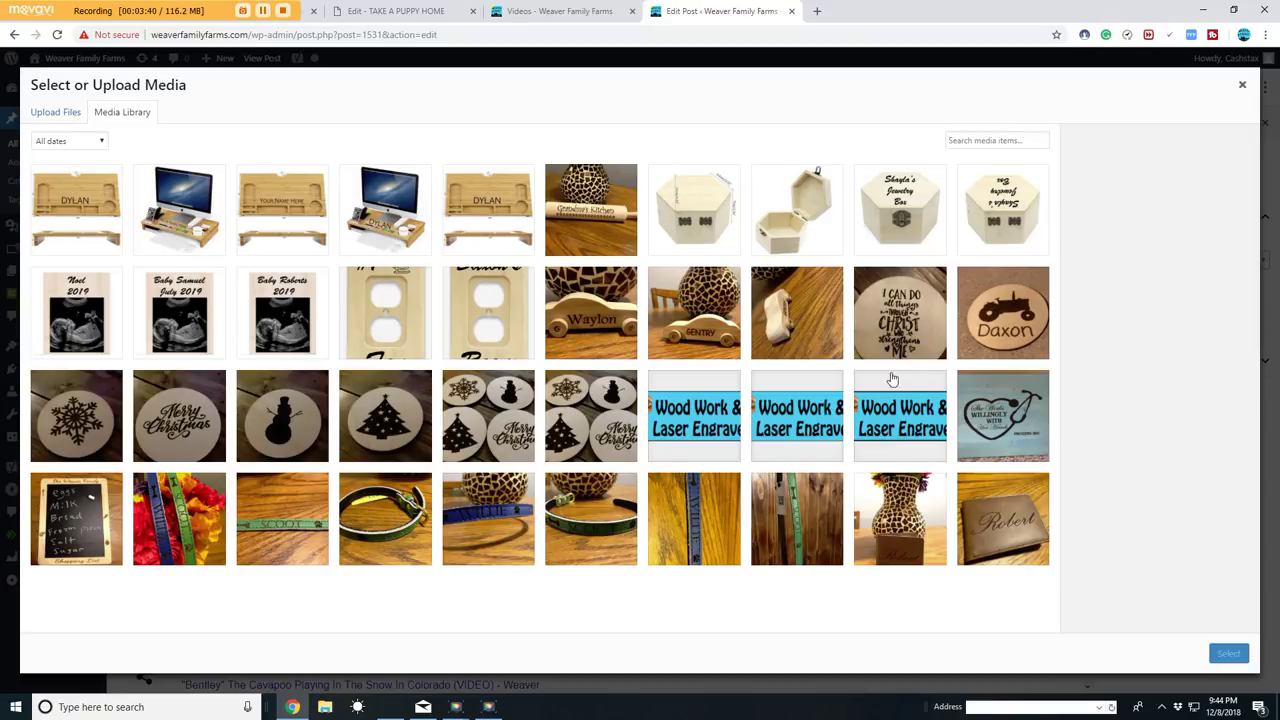
left_click(622, 326)
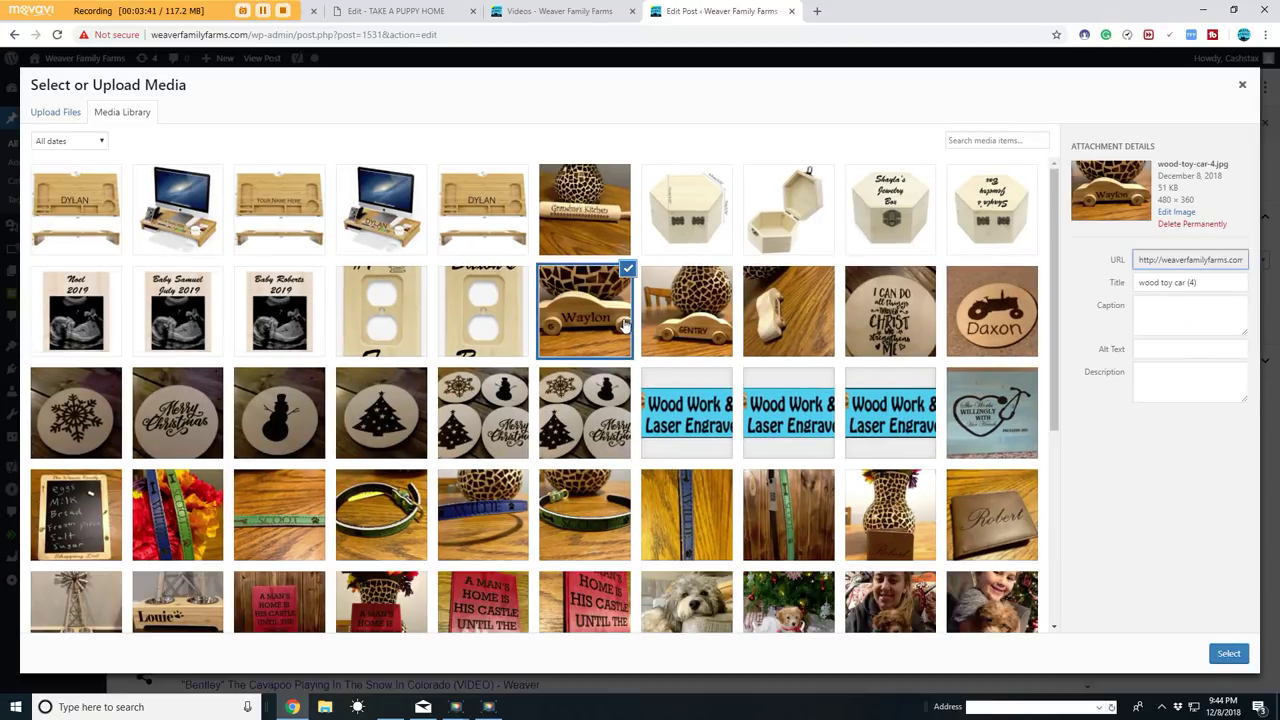
left_click(1229, 654)
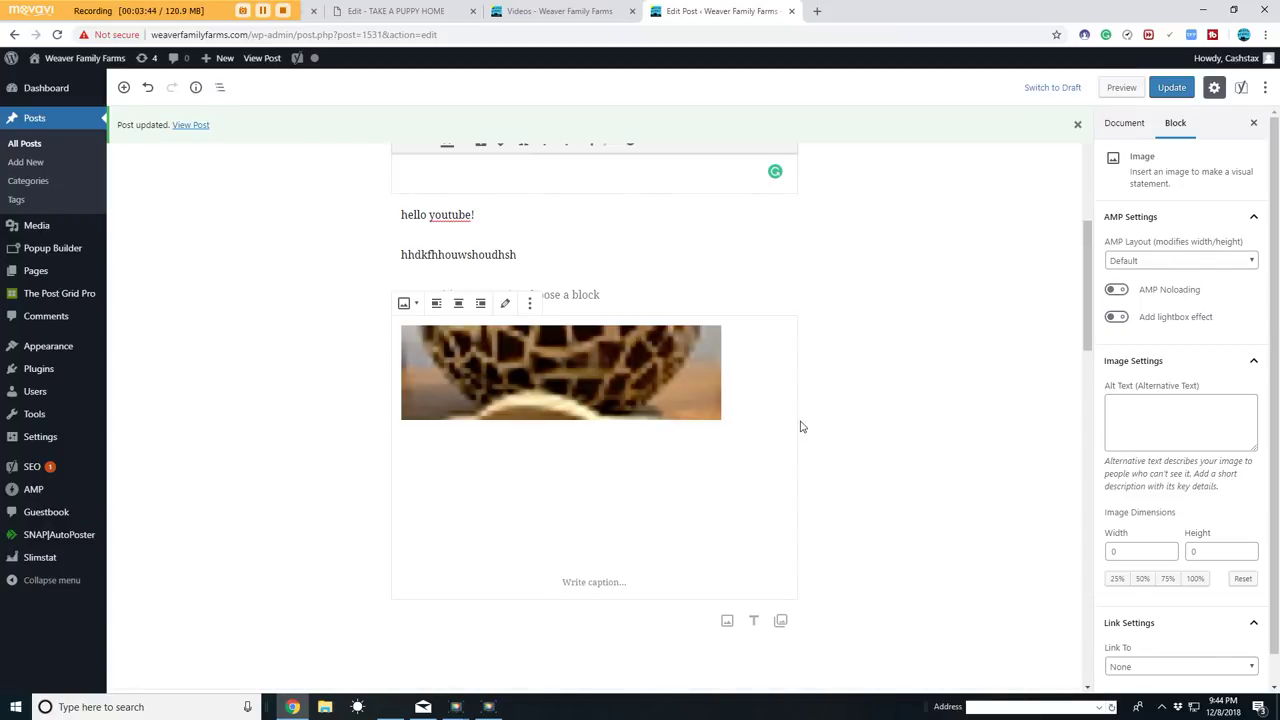
Step: Resize the wood toy car image to 267 × 200
scroll(828, 438, "down", 1)
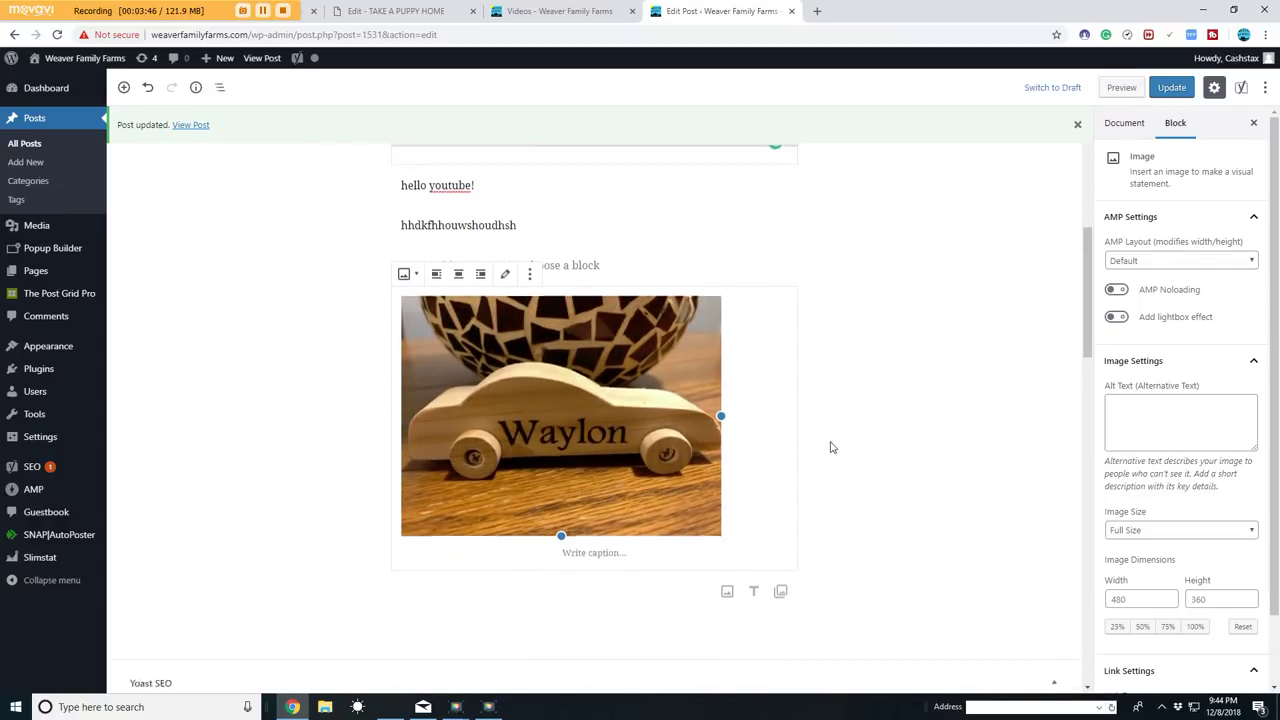
left_click_drag(746, 380, 578, 325)
left_click(513, 405)
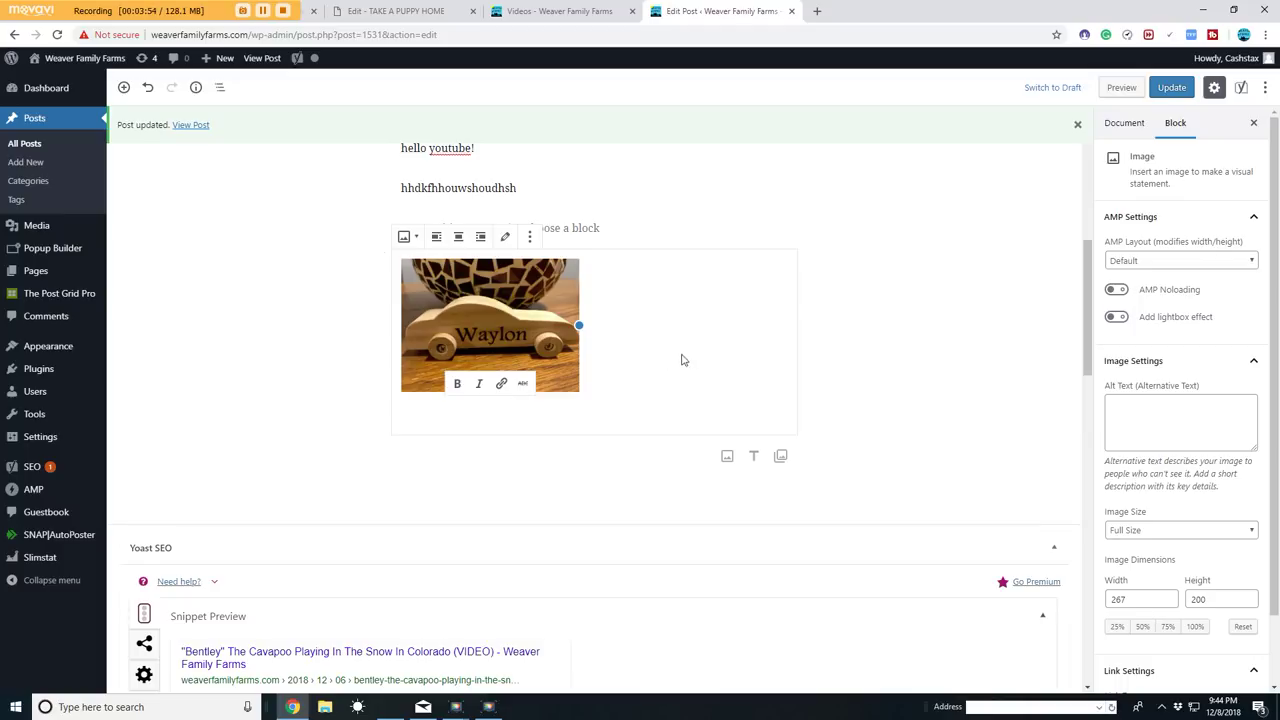
left_click(244, 337)
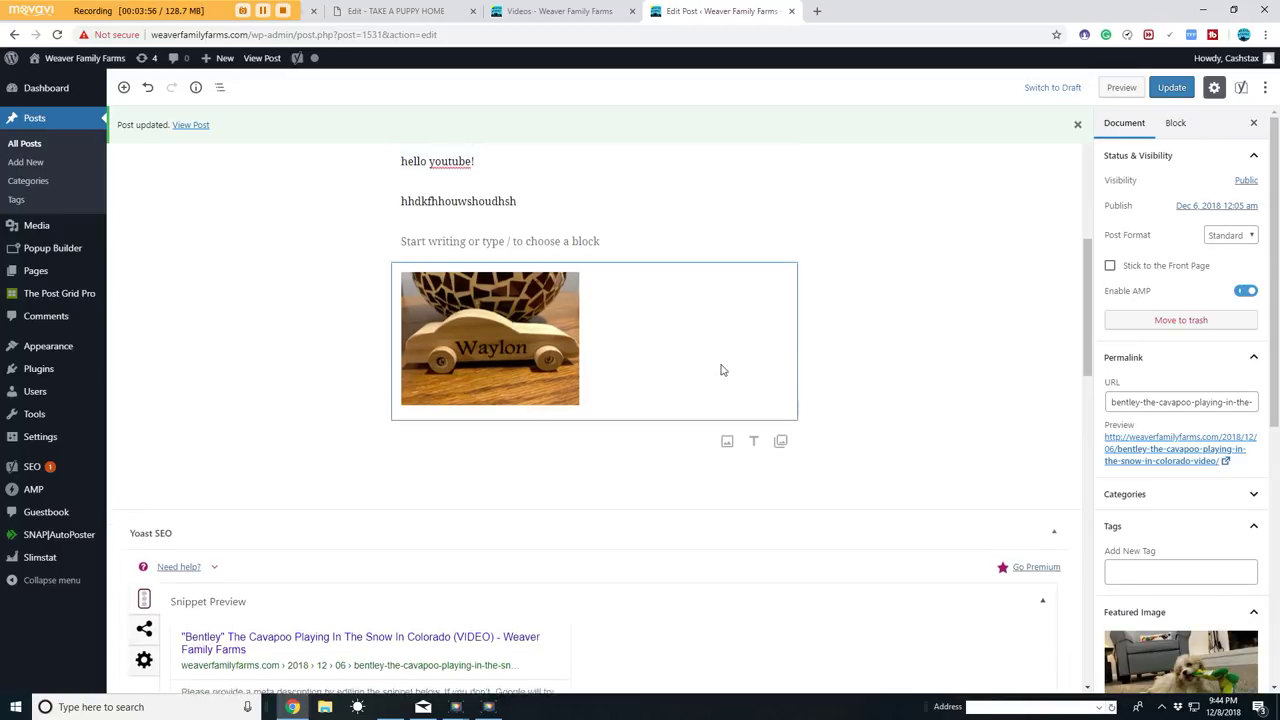
Step: Move the "hhdkfhhouwshoudhsh" paragraph one position up, above the "hello youtube!" paragraph
scroll(880, 429, "up", 2)
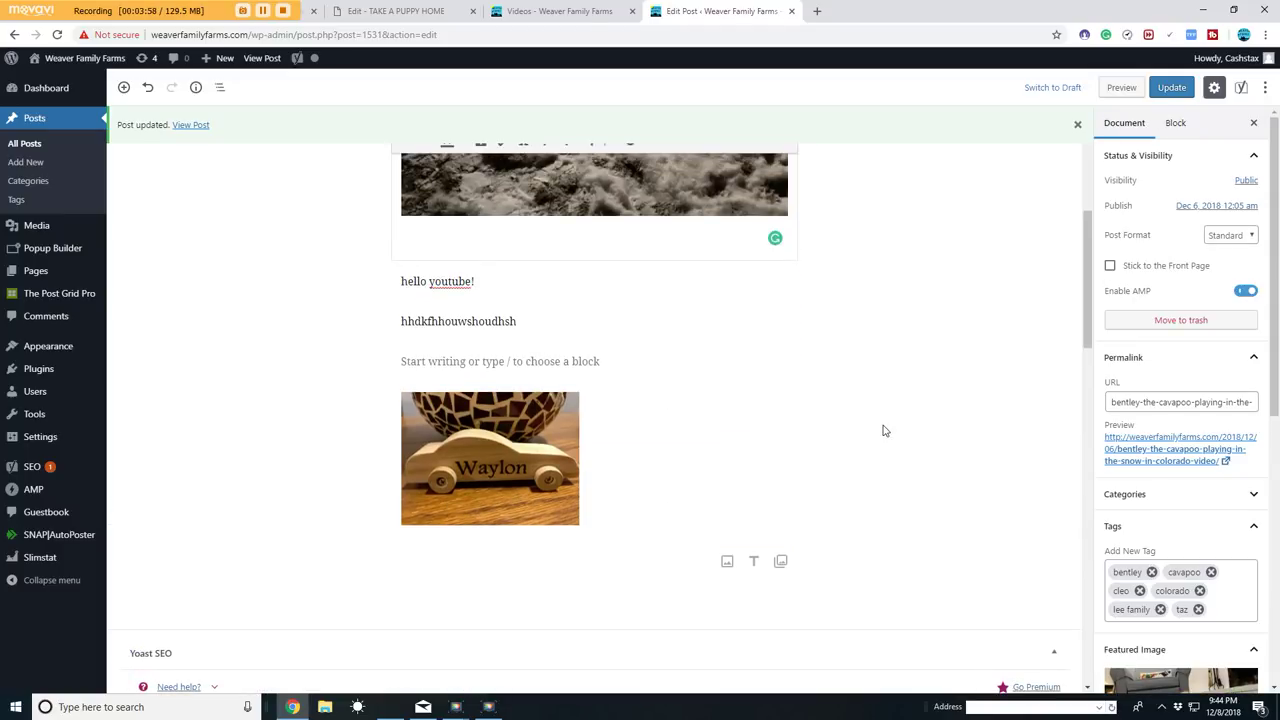
scroll(883, 430, "down", 1)
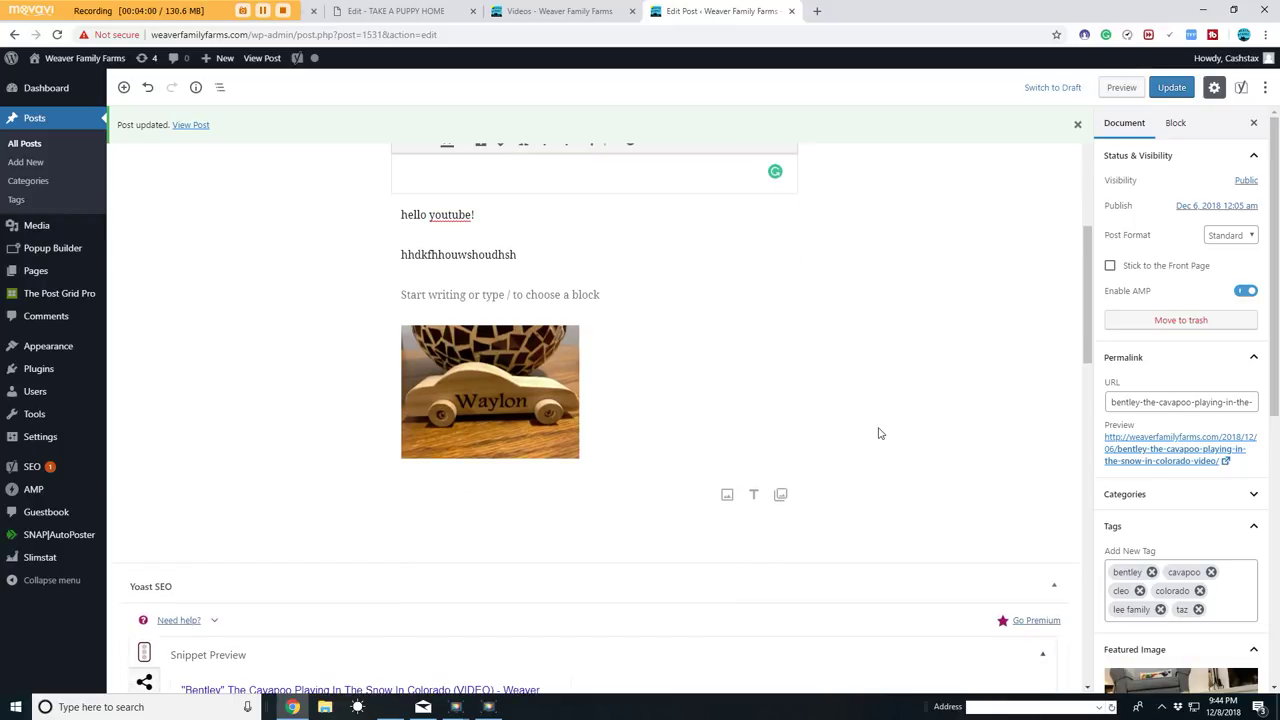
scroll(860, 451, "up", 1)
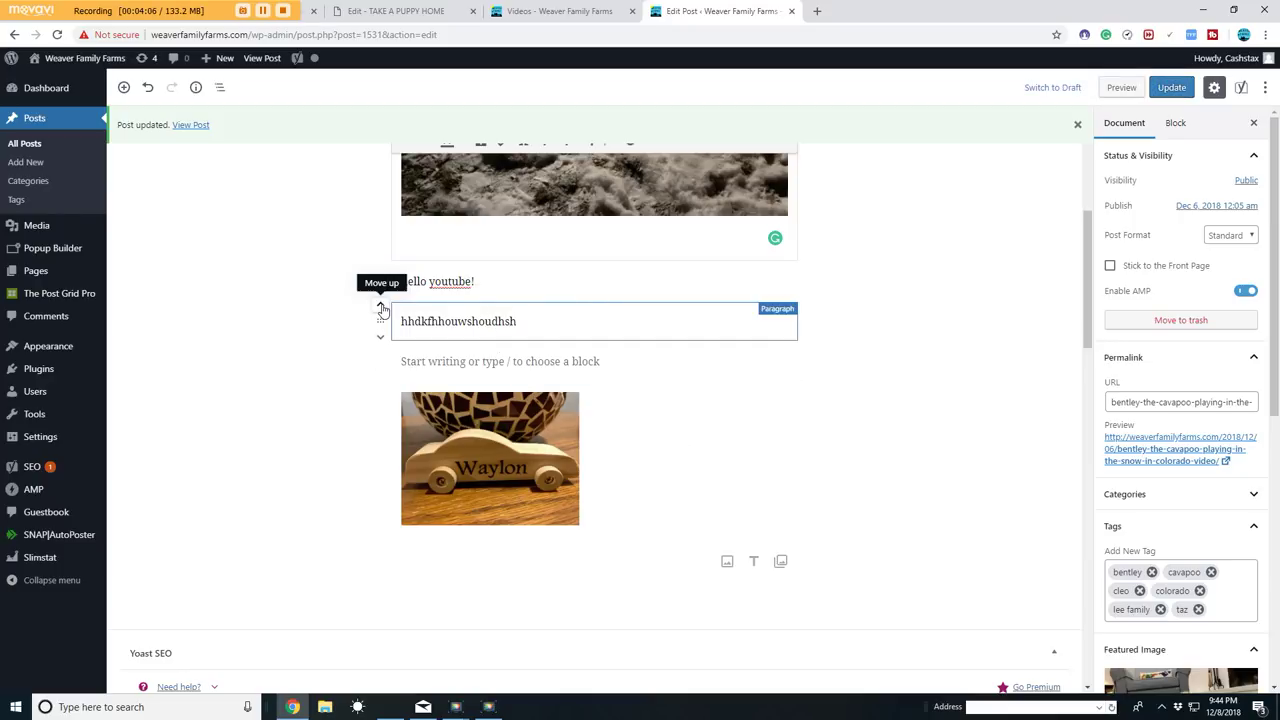
left_click(381, 310)
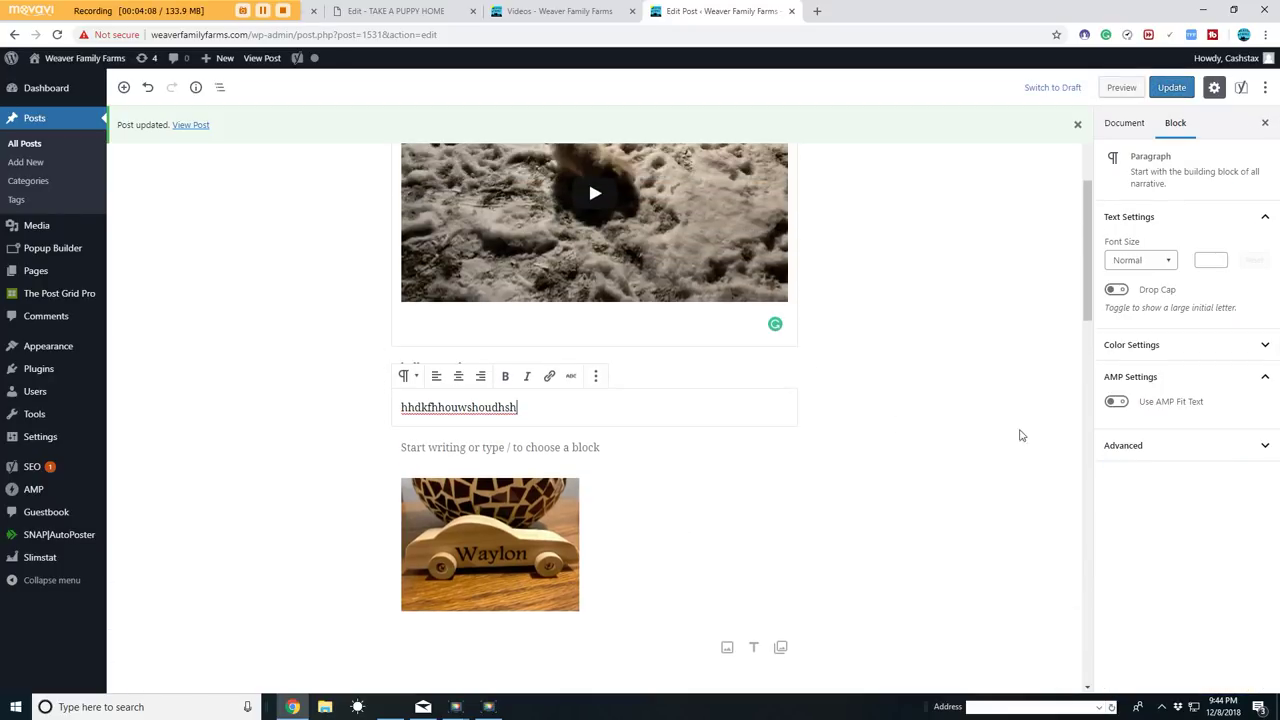
left_click(341, 505)
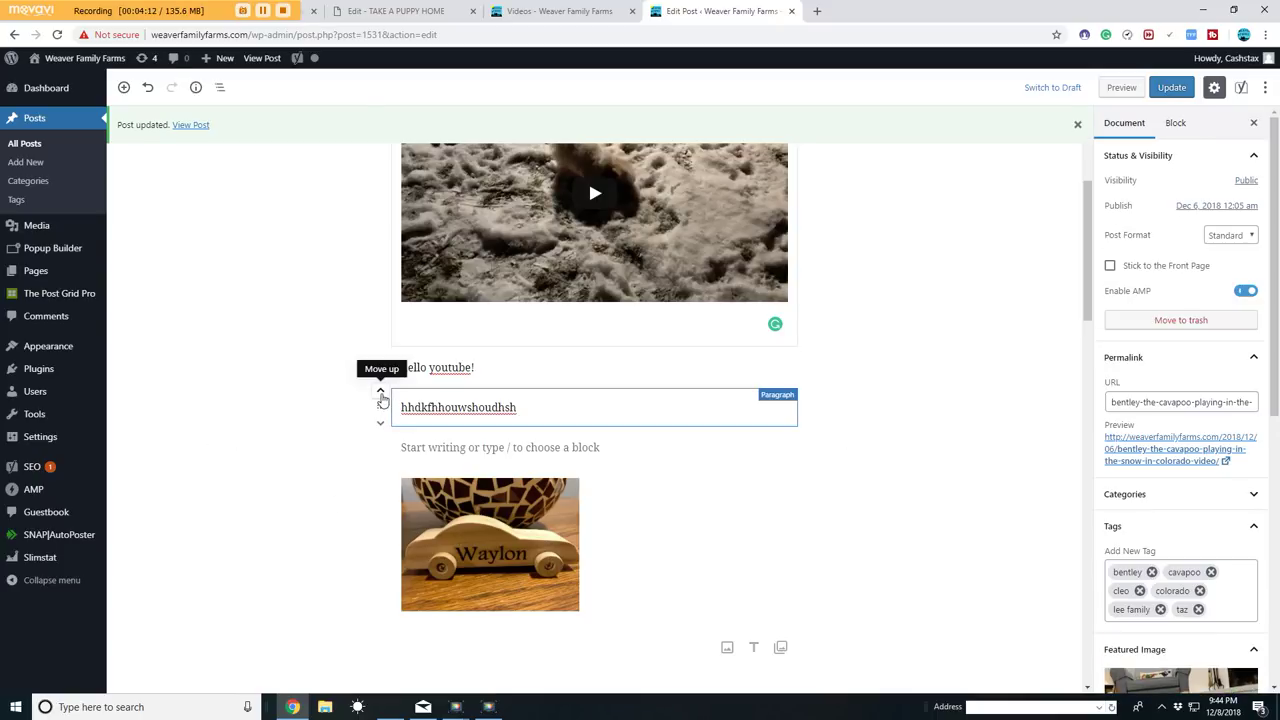
left_click(381, 392)
left_click(958, 479)
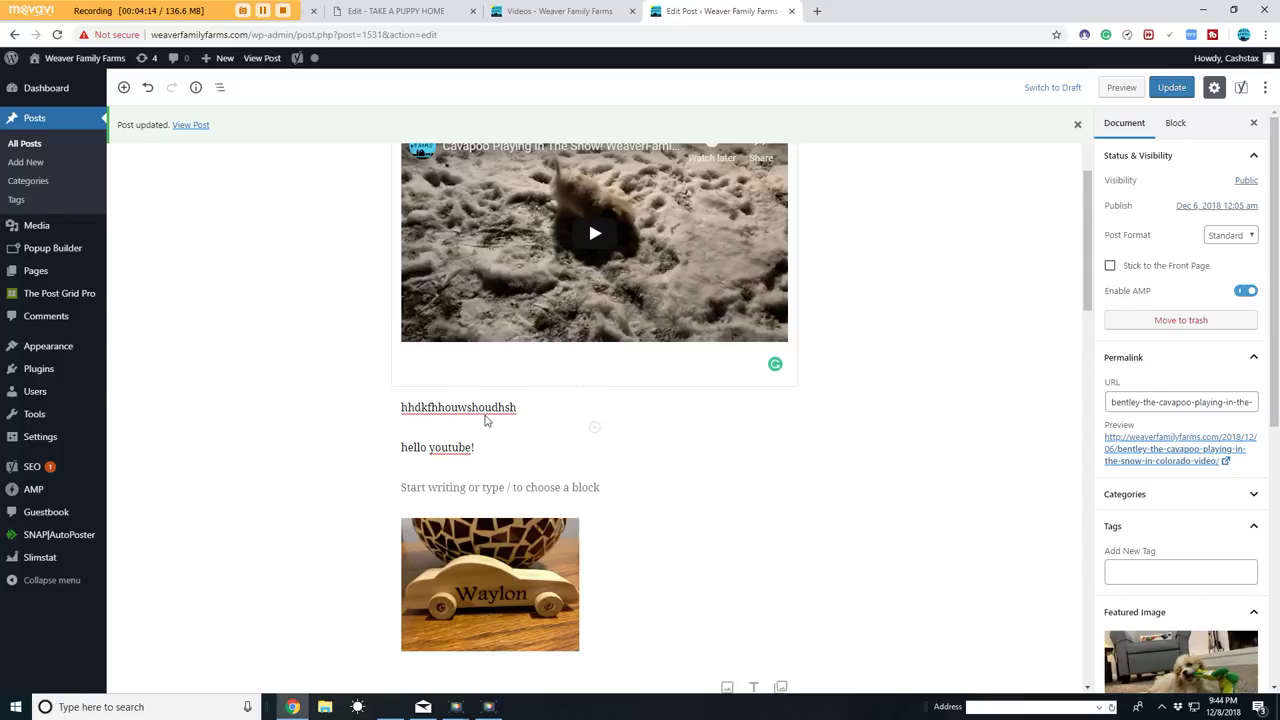
Step: Reposition the "hello youtube!" paragraph directly below the video block, above the "hhdkfhhouwshoudhsh" paragraph
scroll(437, 446, "down", 1)
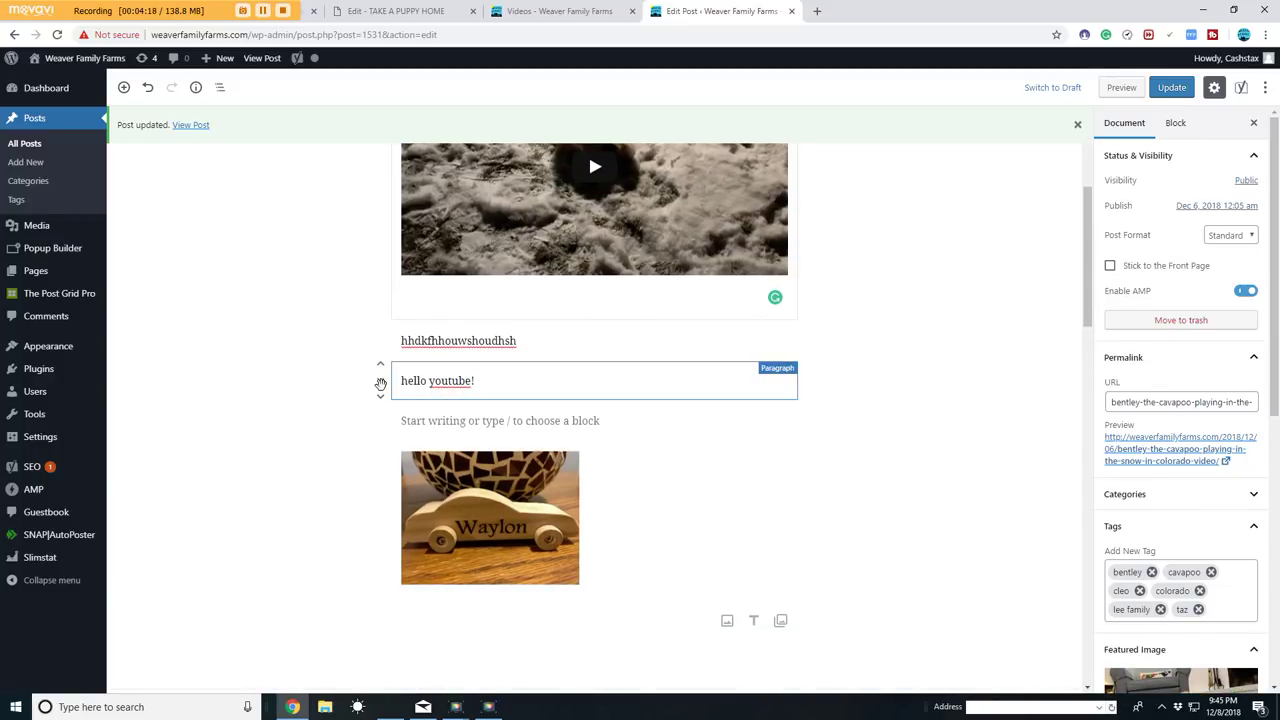
left_click(381, 384)
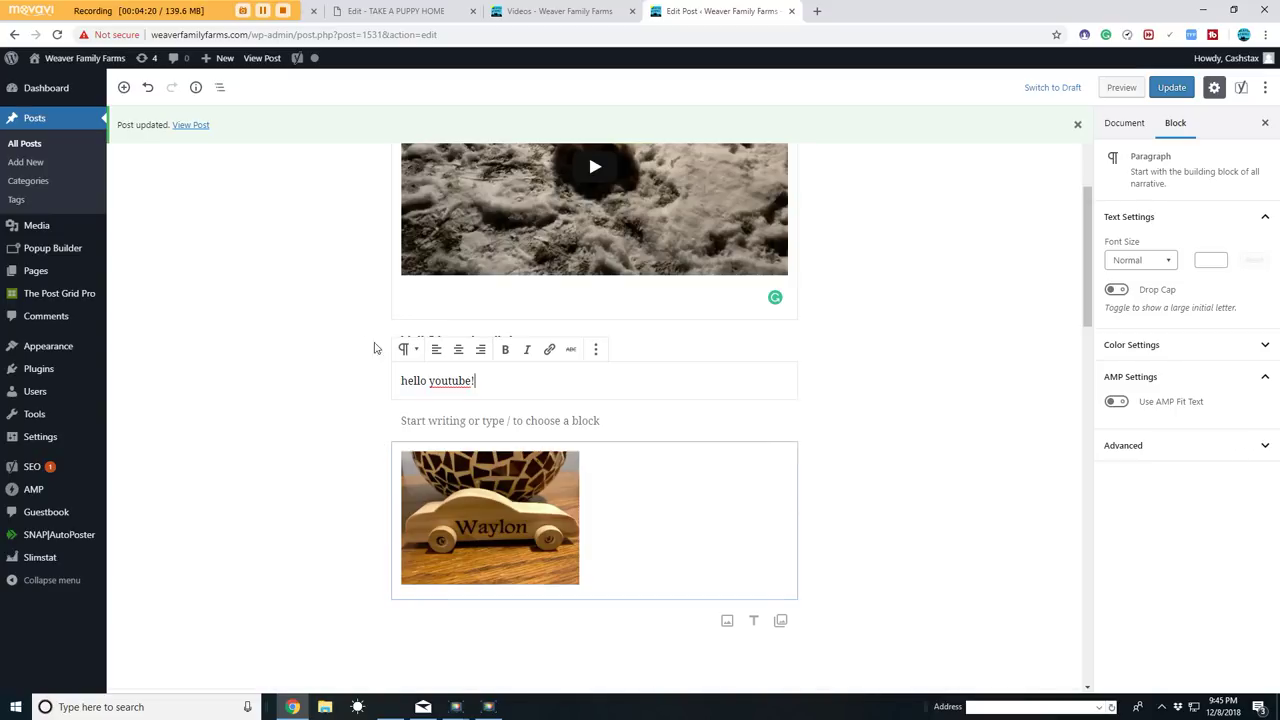
left_click_drag(380, 374, 386, 331)
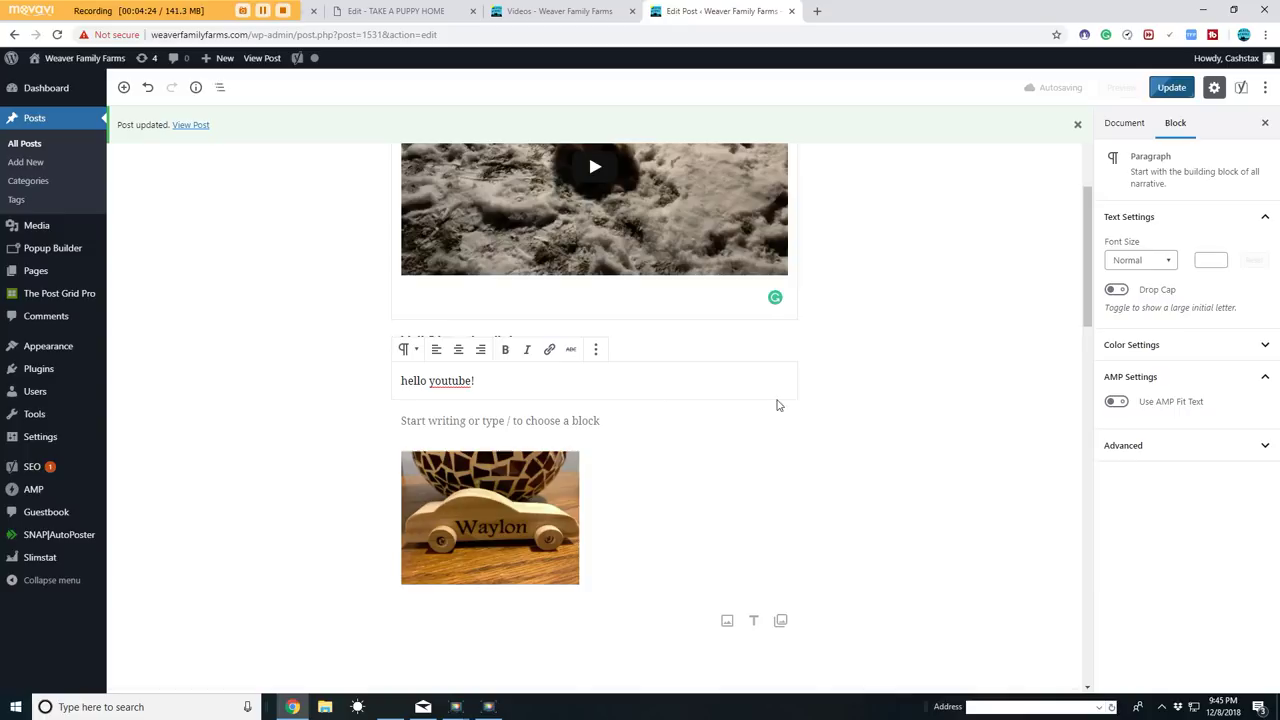
left_click_drag(380, 381, 434, 334)
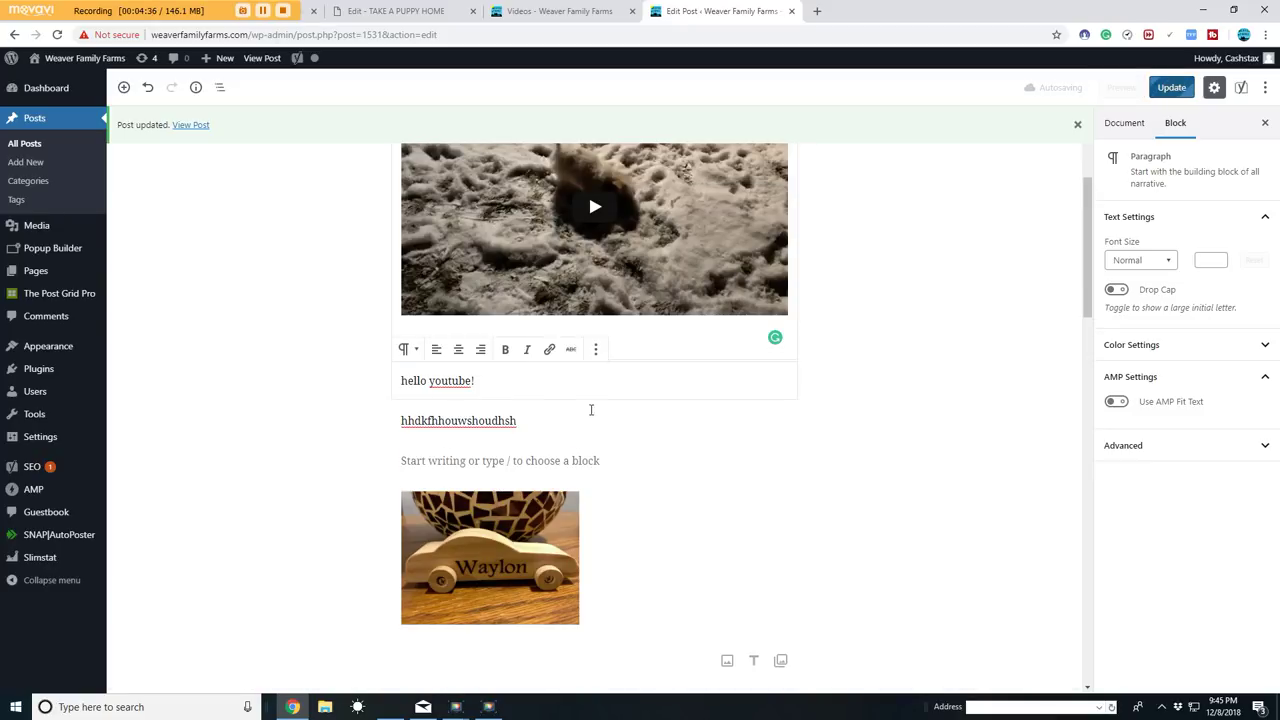
left_click(863, 474)
Step: Update the post to save the added paragraphs and the resized image
scroll(700, 430, "down", 1)
scroll(817, 353, "up", 4)
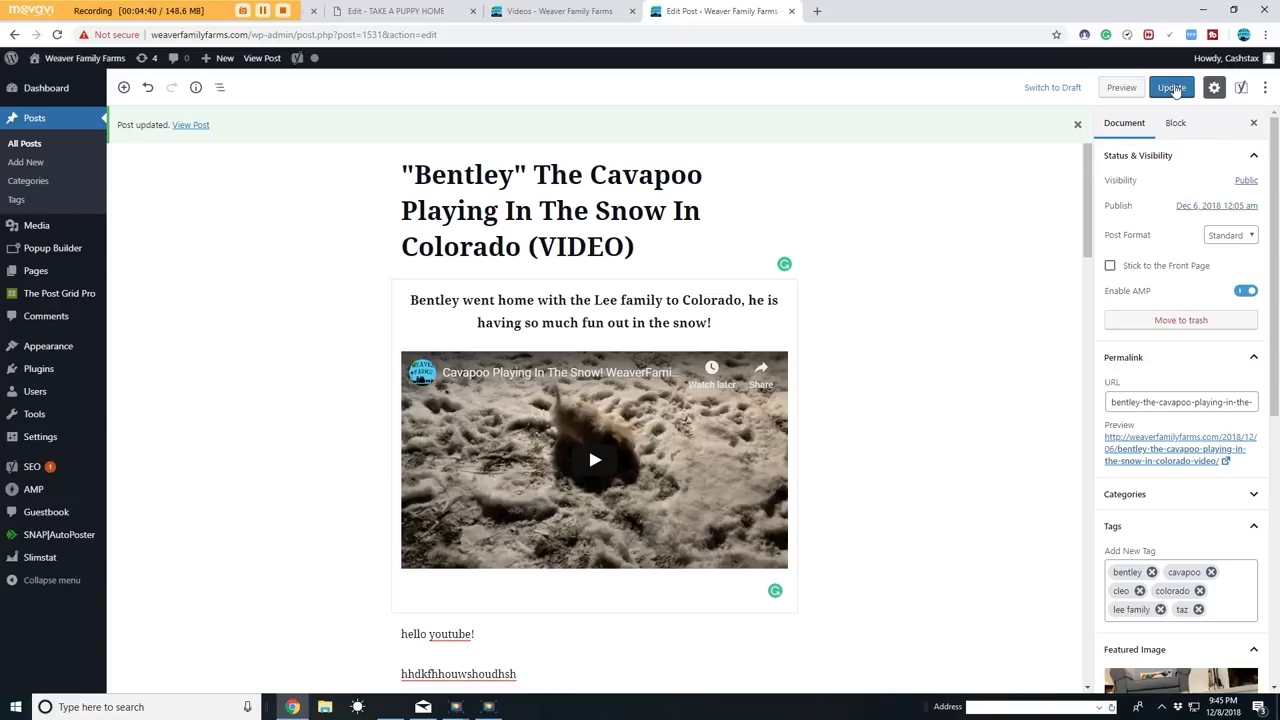
left_click(1173, 89)
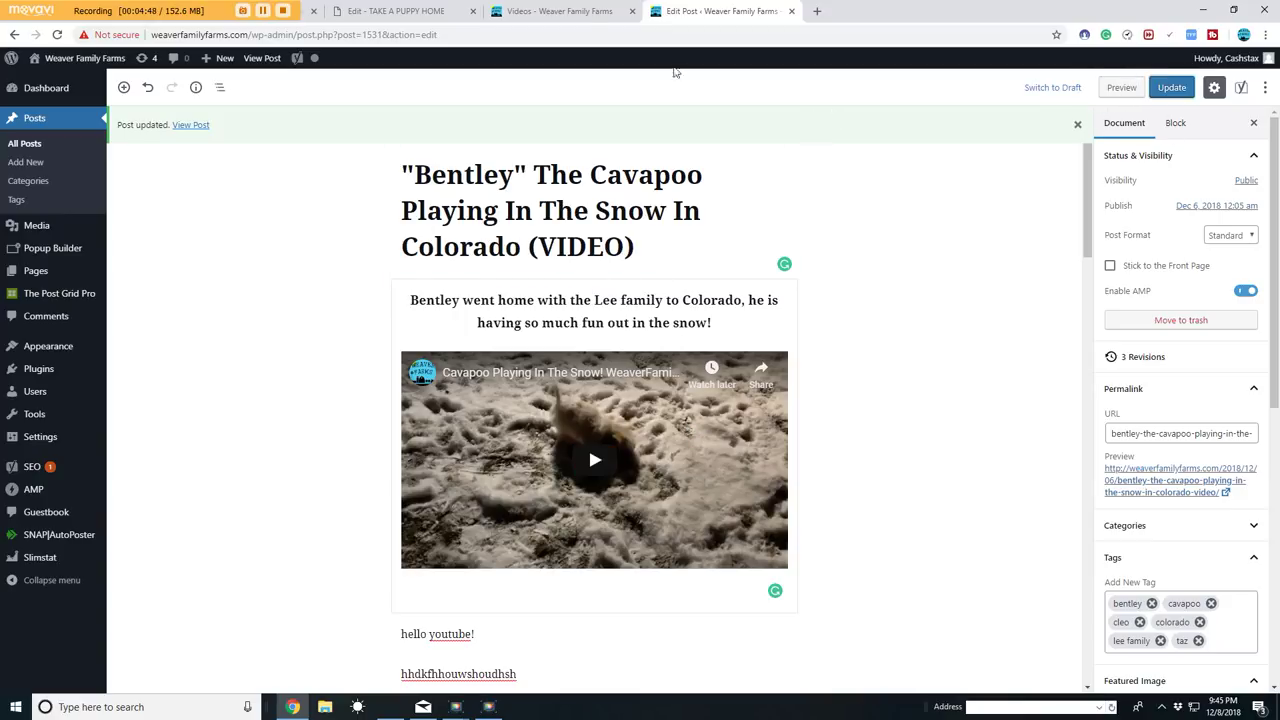
Step: Reload the site's Videos page, open the Bentley Cavapoo post and examine its added paragraphs and image
left_click(560, 11)
left_click(57, 35)
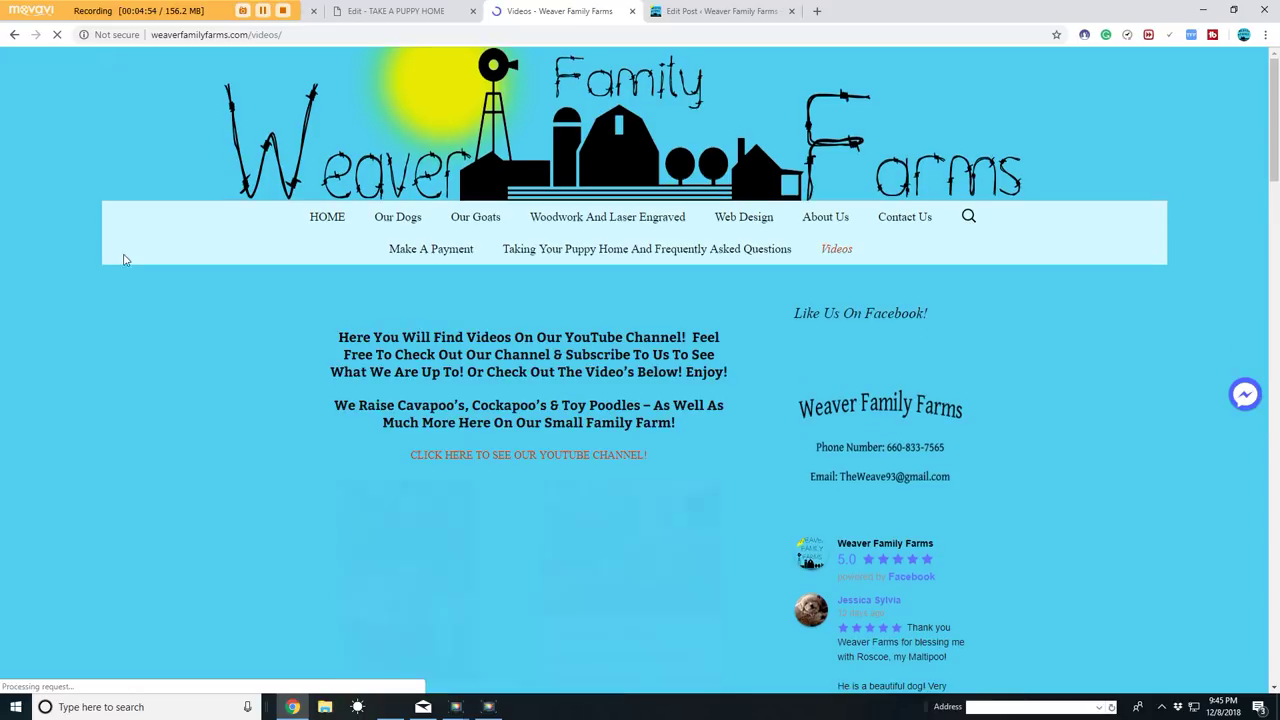
scroll(124, 440, "down", 3)
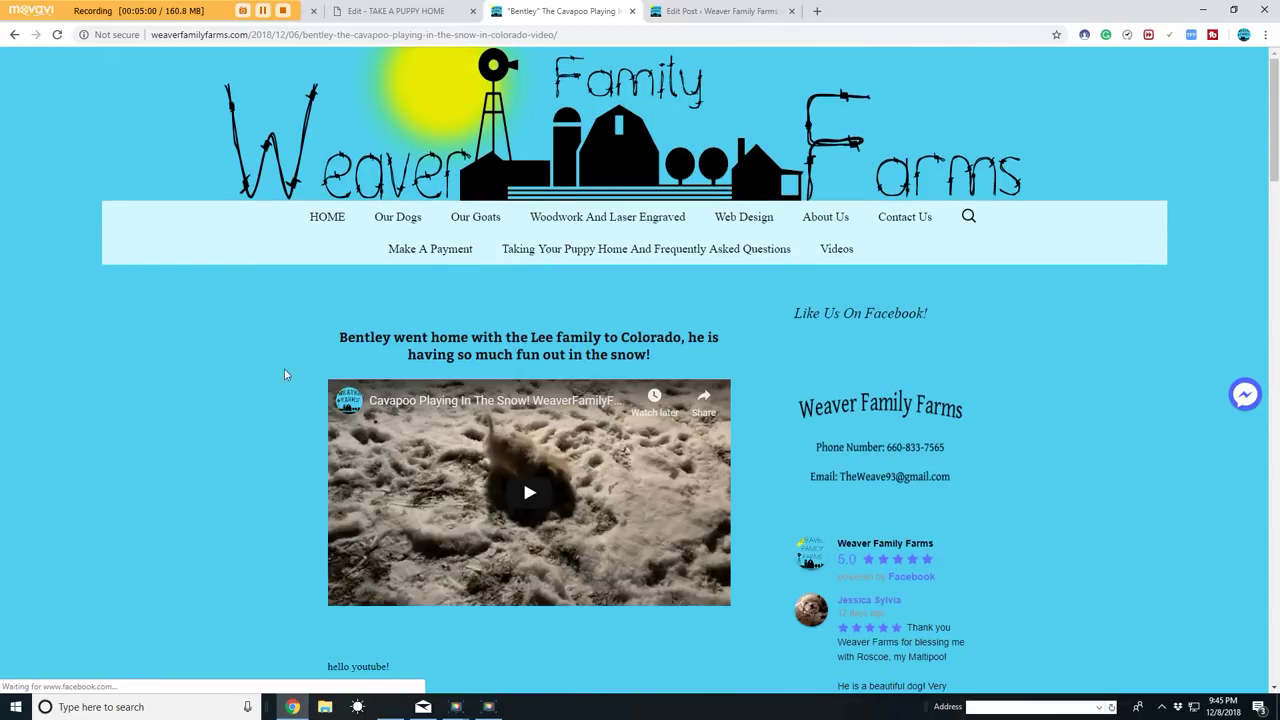
scroll(280, 420, "down", 3)
scroll(191, 397, "down", 1)
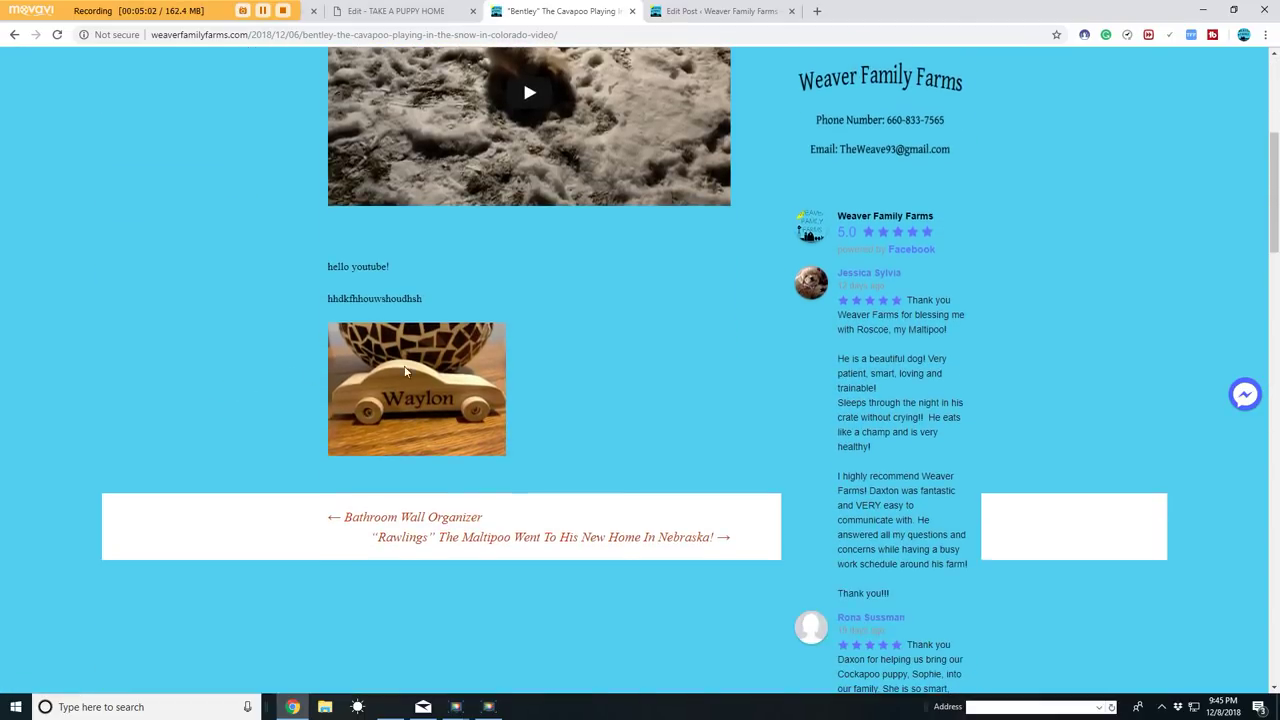
left_click_drag(317, 274, 466, 327)
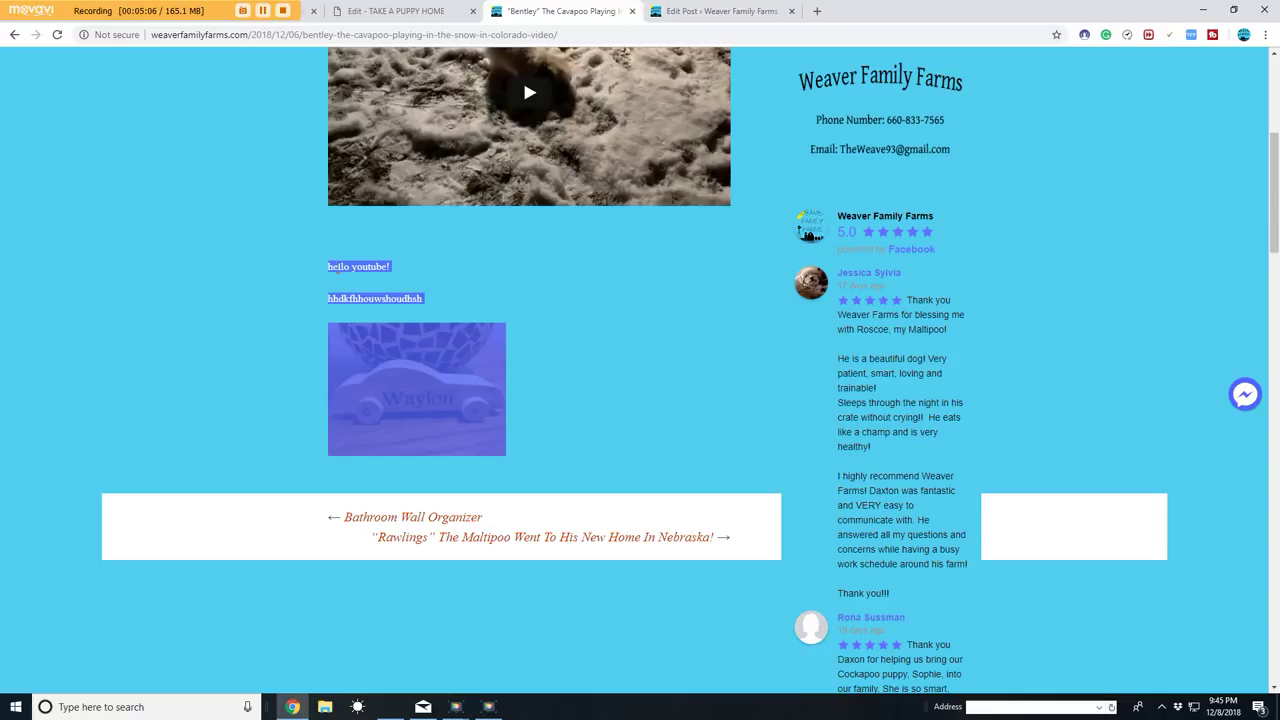
left_click(665, 369)
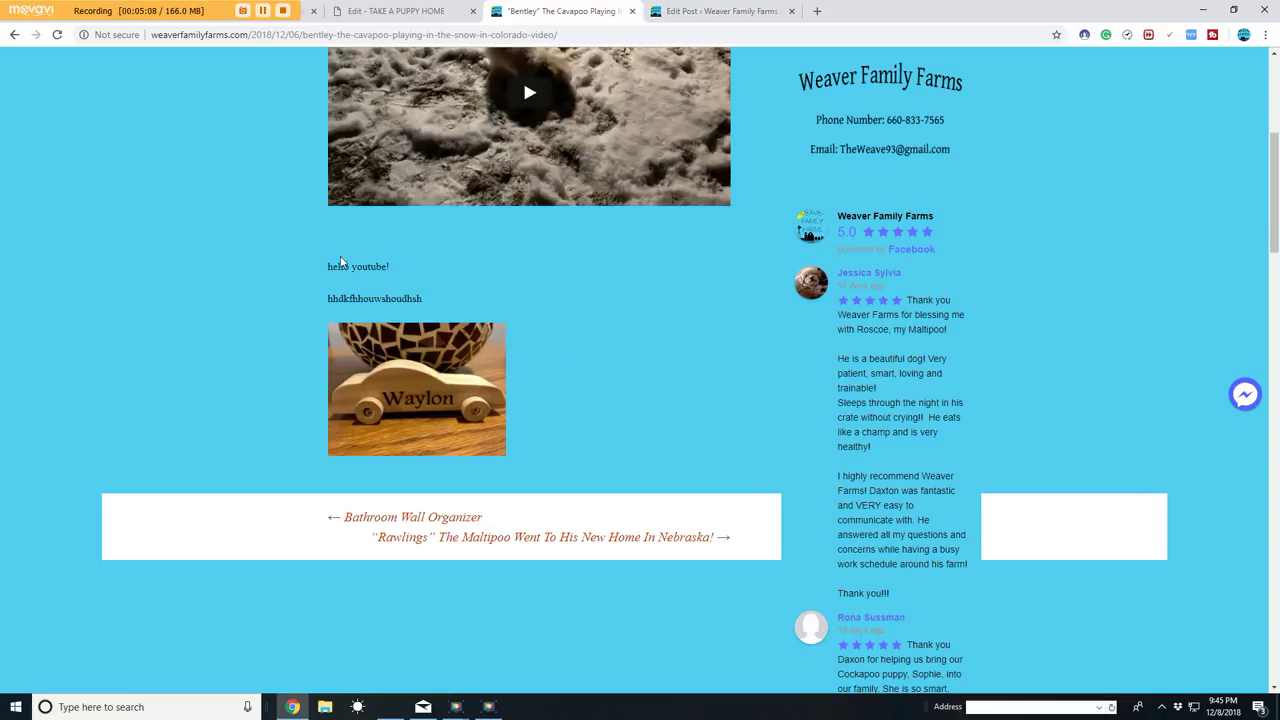
Step: Return to the post editor and center-align the toy car image
left_click(720, 11)
scroll(588, 445, "down", 4)
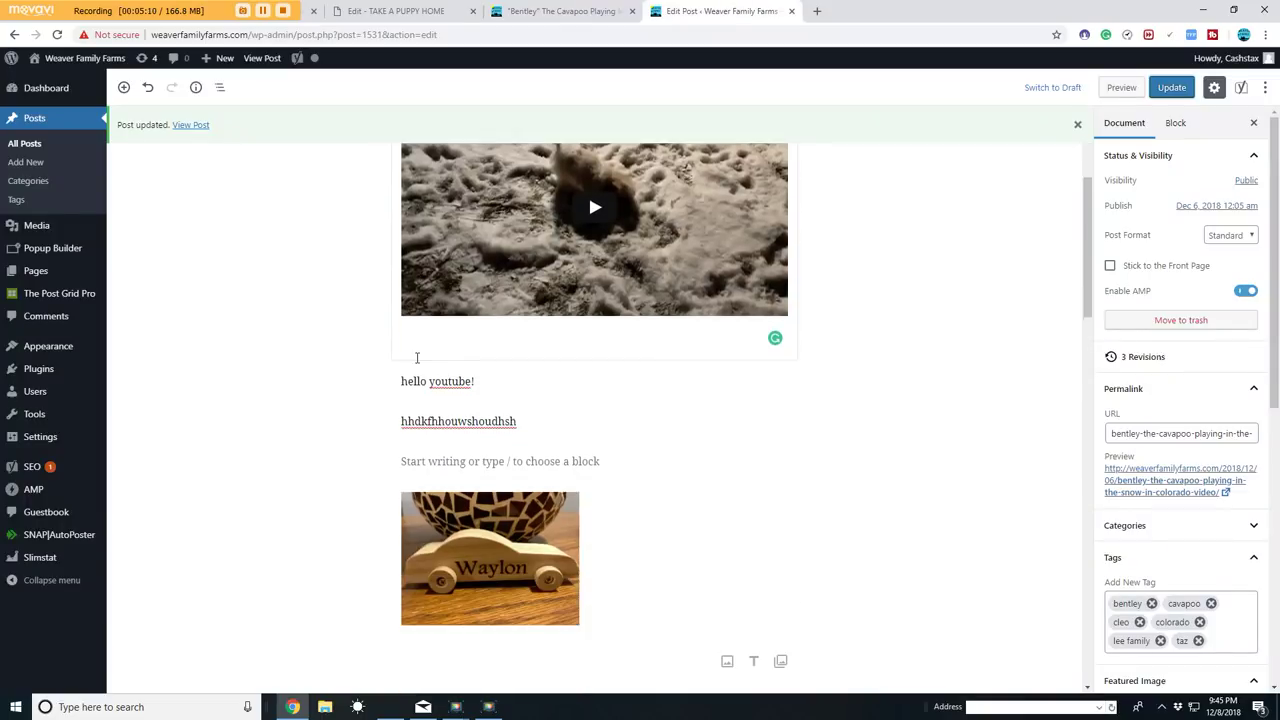
left_click(473, 408)
scroll(518, 438, "up", 1)
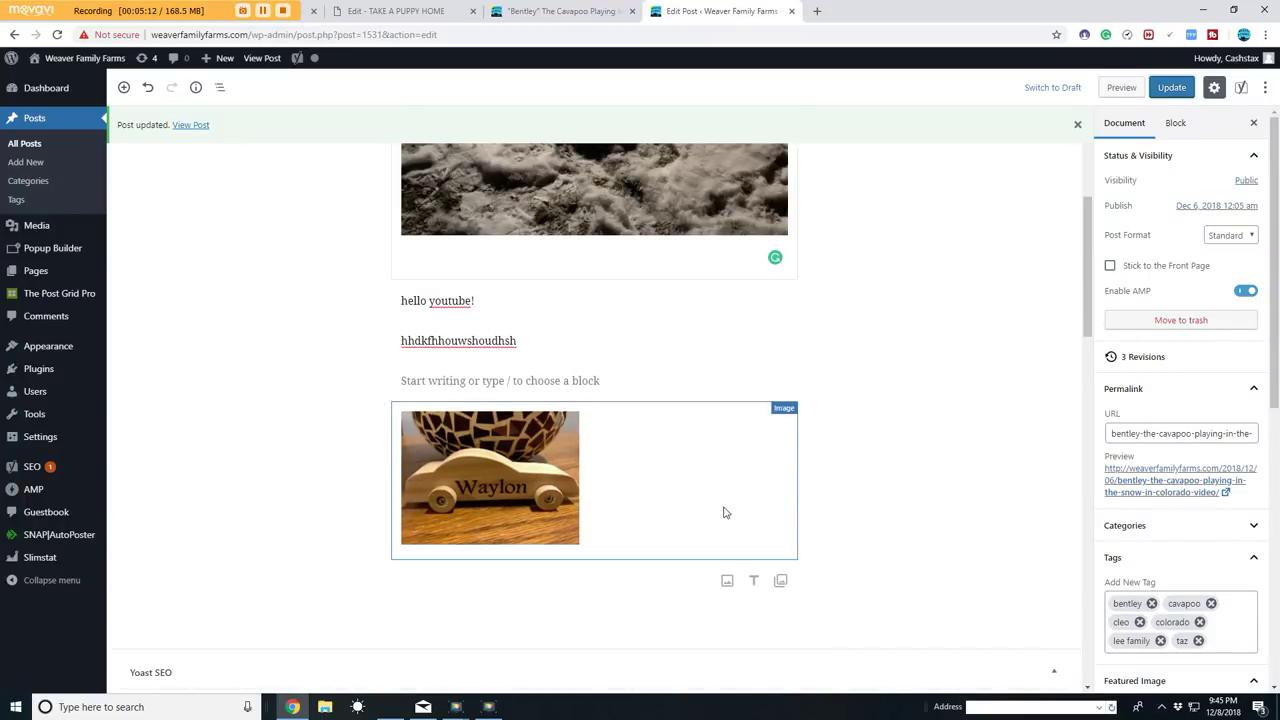
left_click(508, 457)
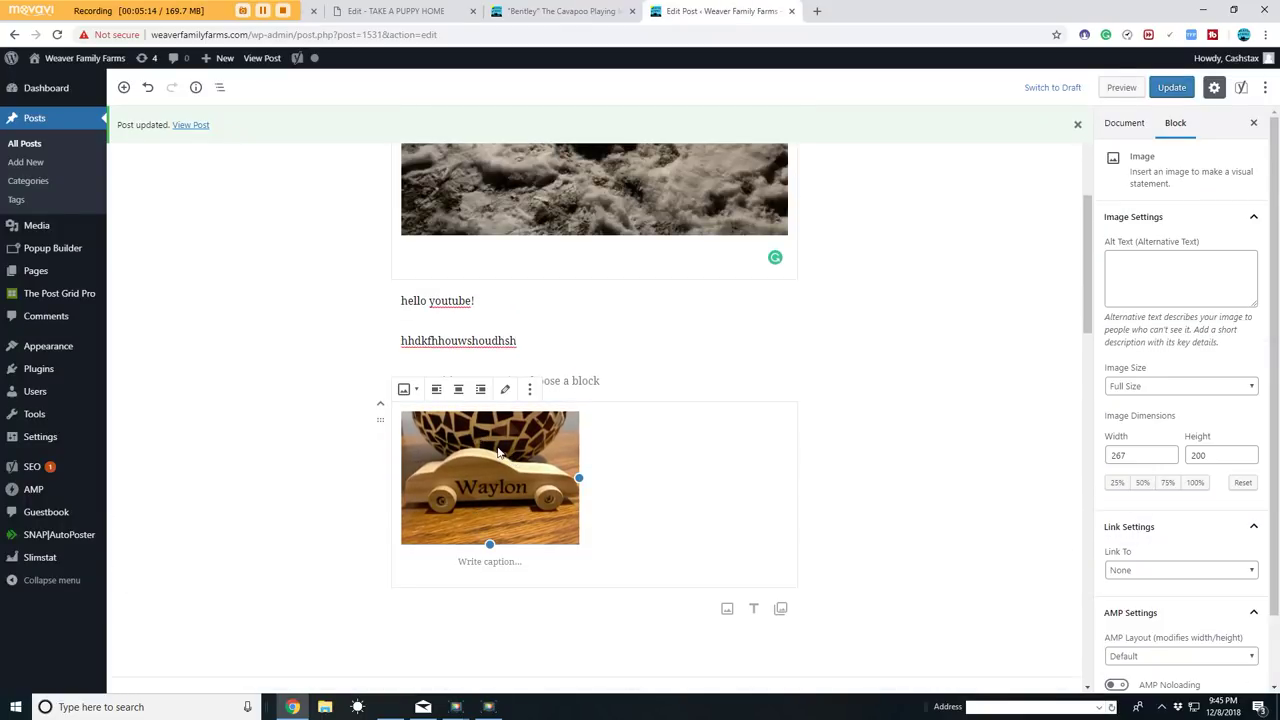
left_click(459, 391)
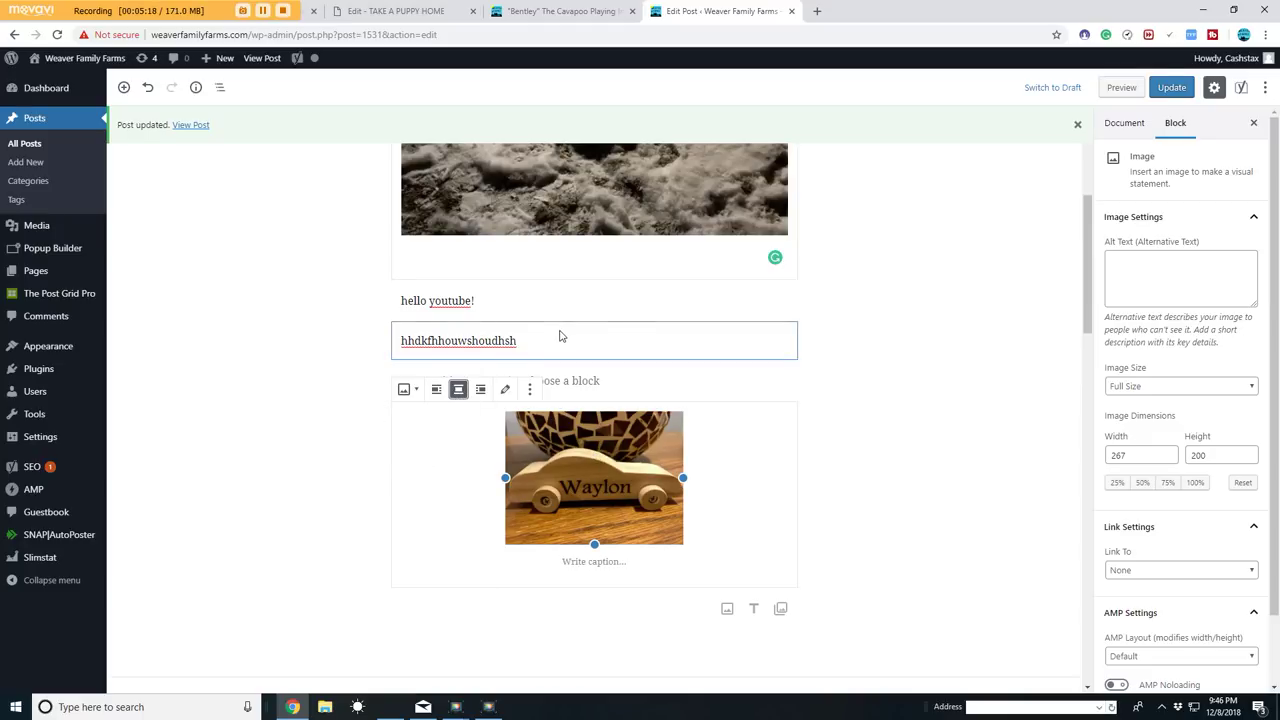
Step: Center-align the "hhdkfhhouwshoudhsh" and "hello youtube!" paragraphs
left_click(513, 342)
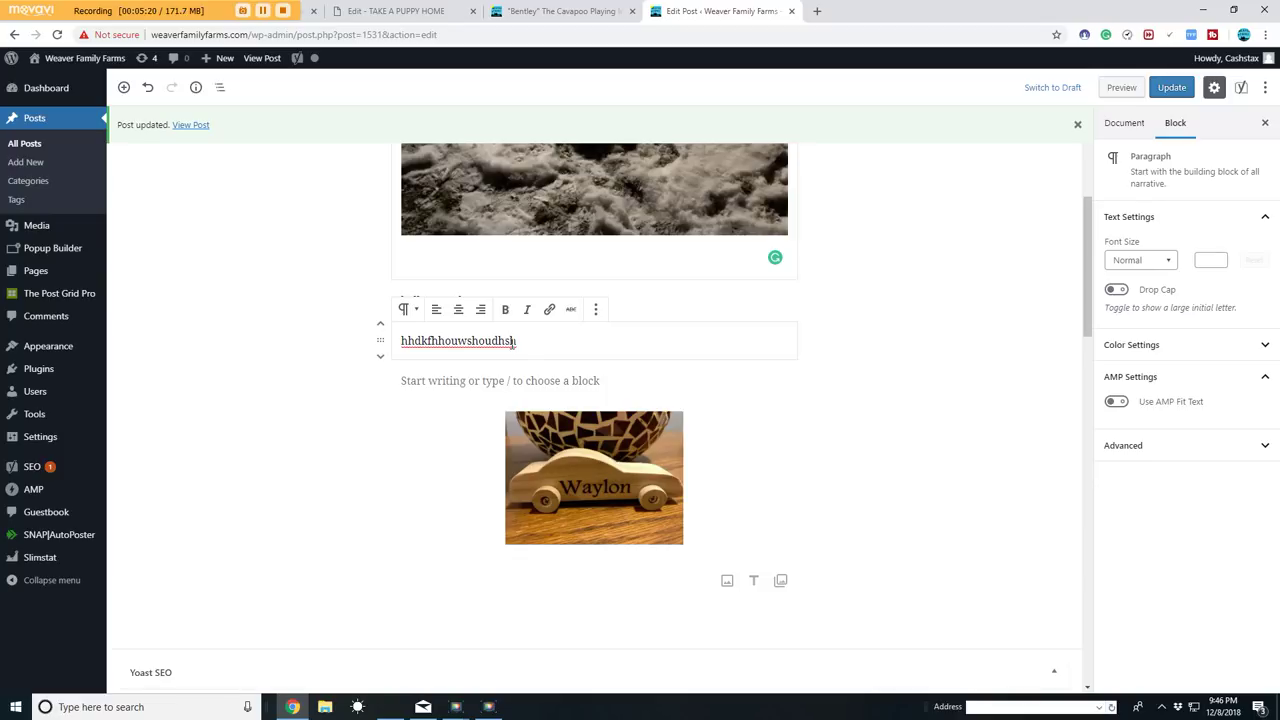
left_click(458, 309)
left_click(330, 300)
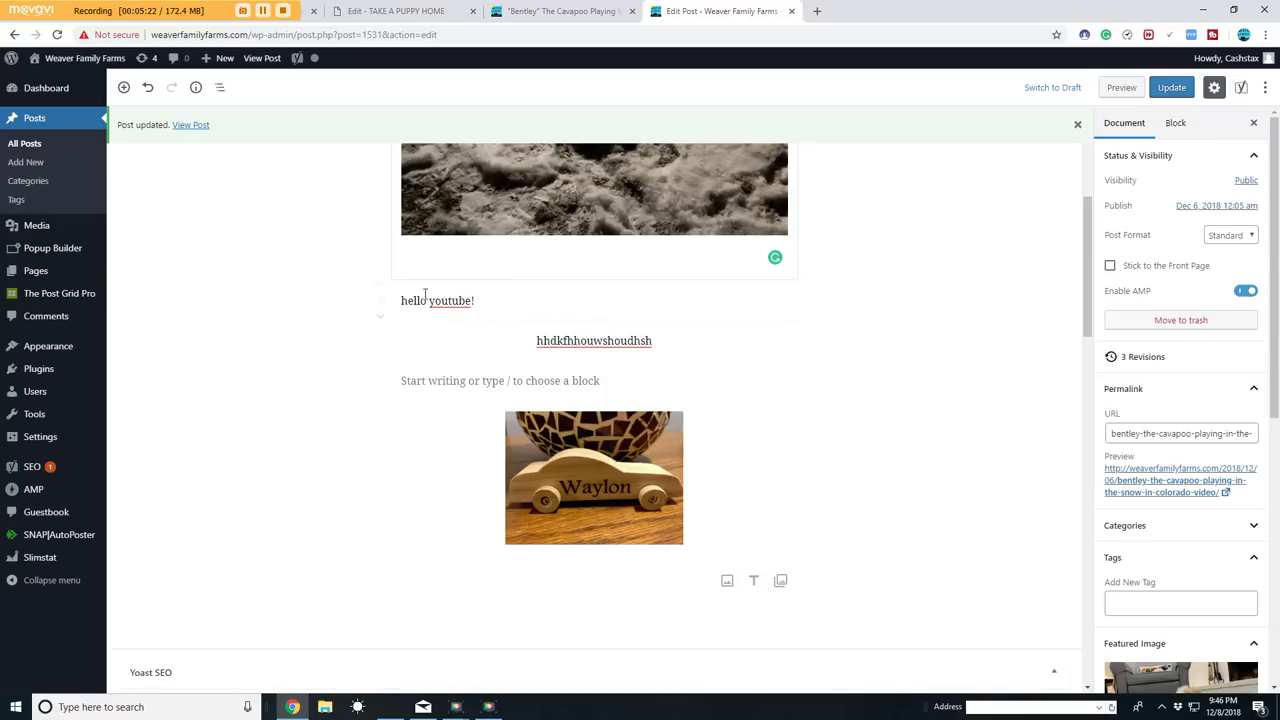
left_click(460, 303)
left_click(459, 269)
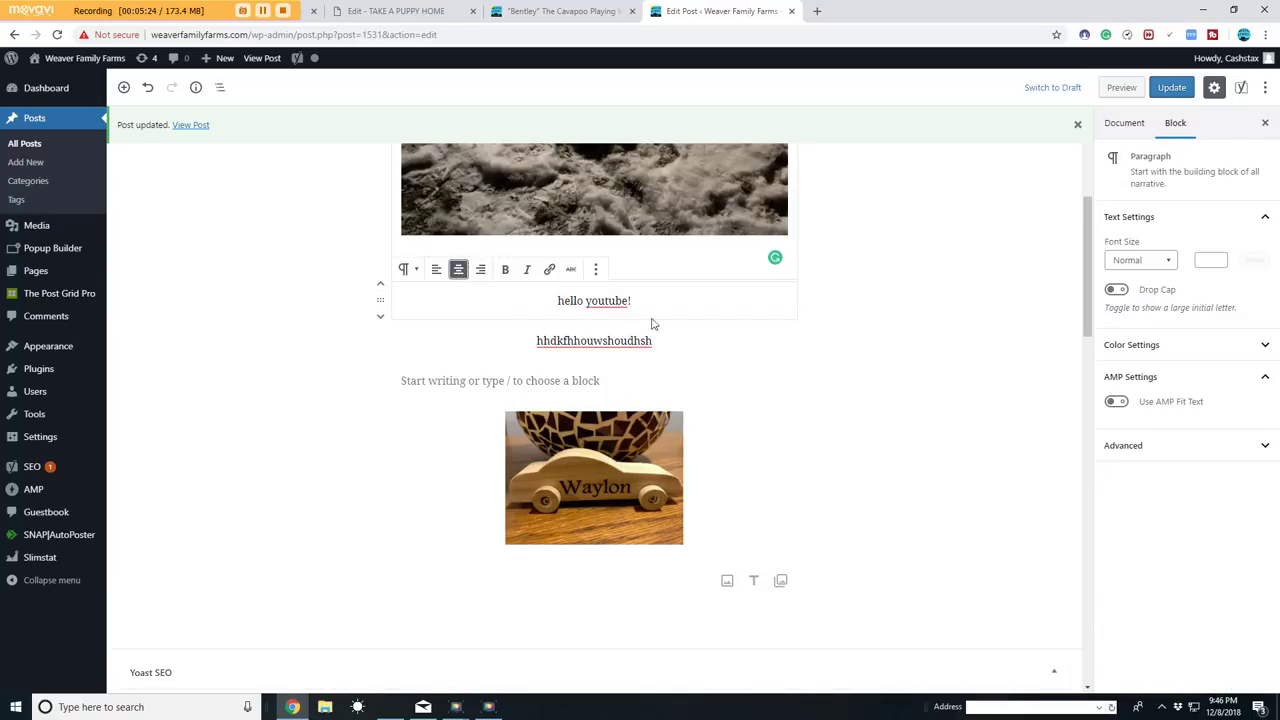
left_click(284, 271)
Step: Insert a YouTube embed block below the toy car image
scroll(400, 338, "down", 2)
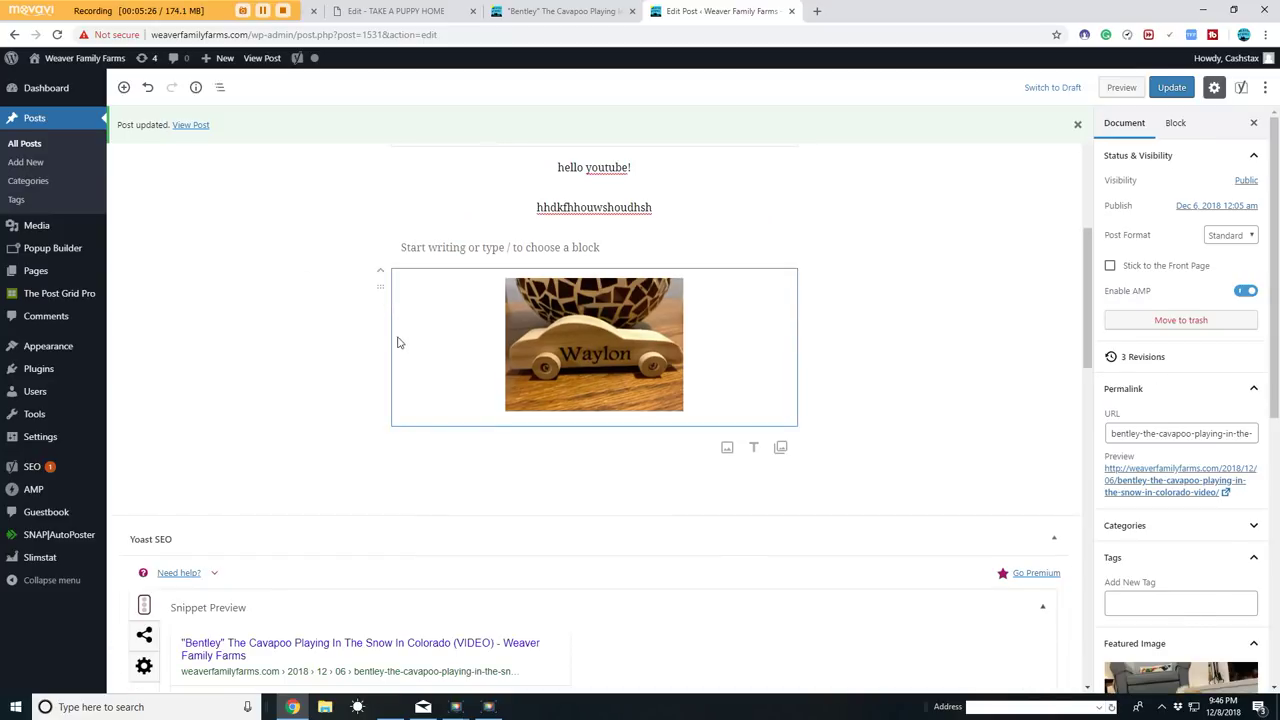
left_click(123, 89)
left_click_drag(368, 240, 380, 343)
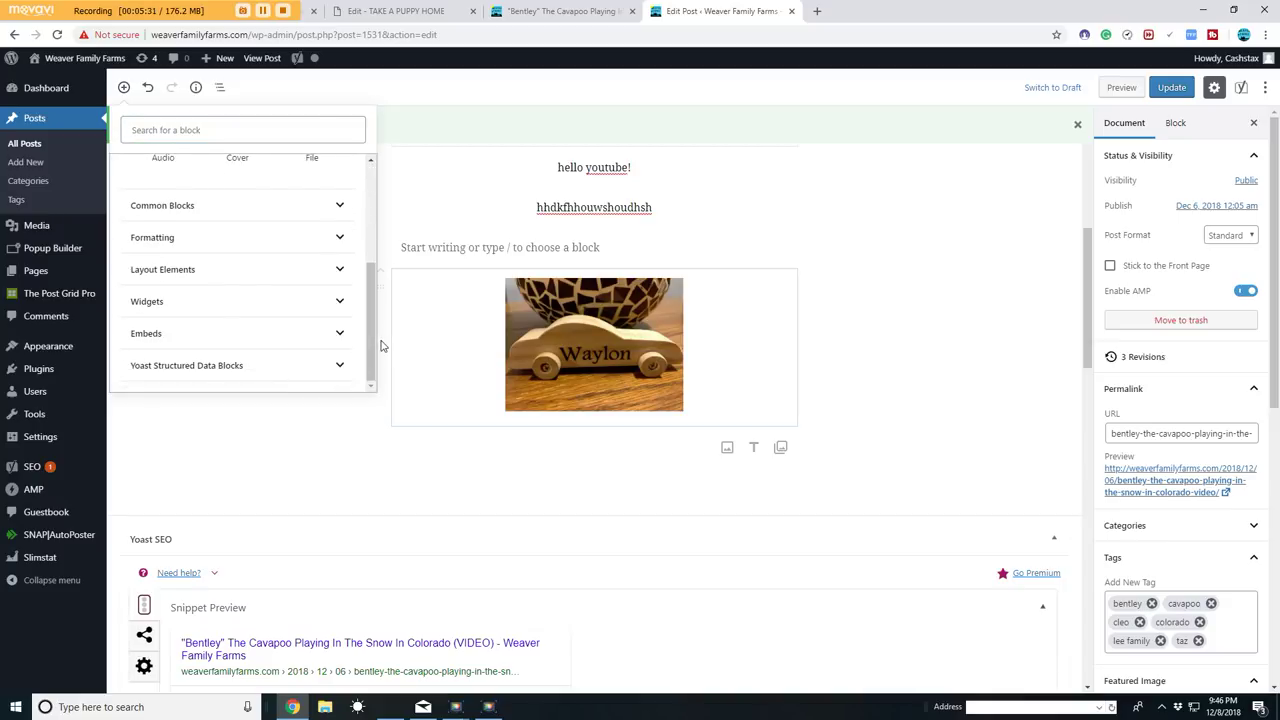
left_click(266, 336)
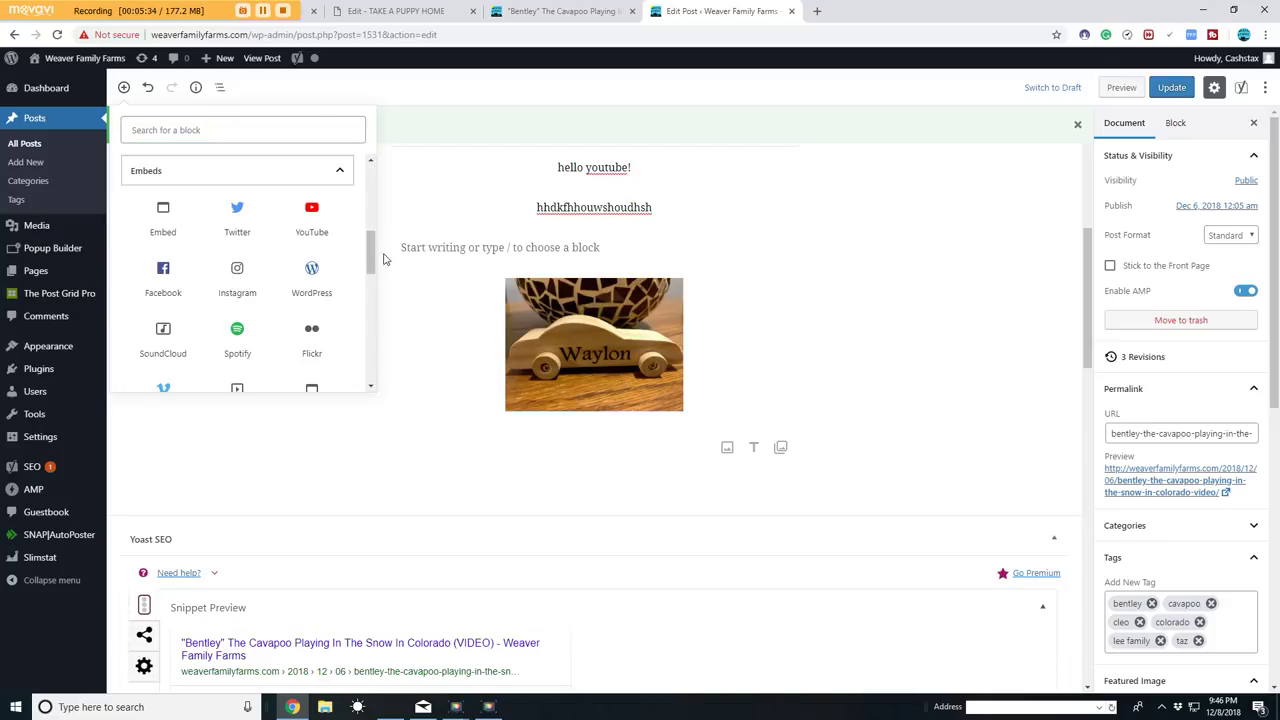
scroll(356, 222, "down", 1)
left_click(311, 172)
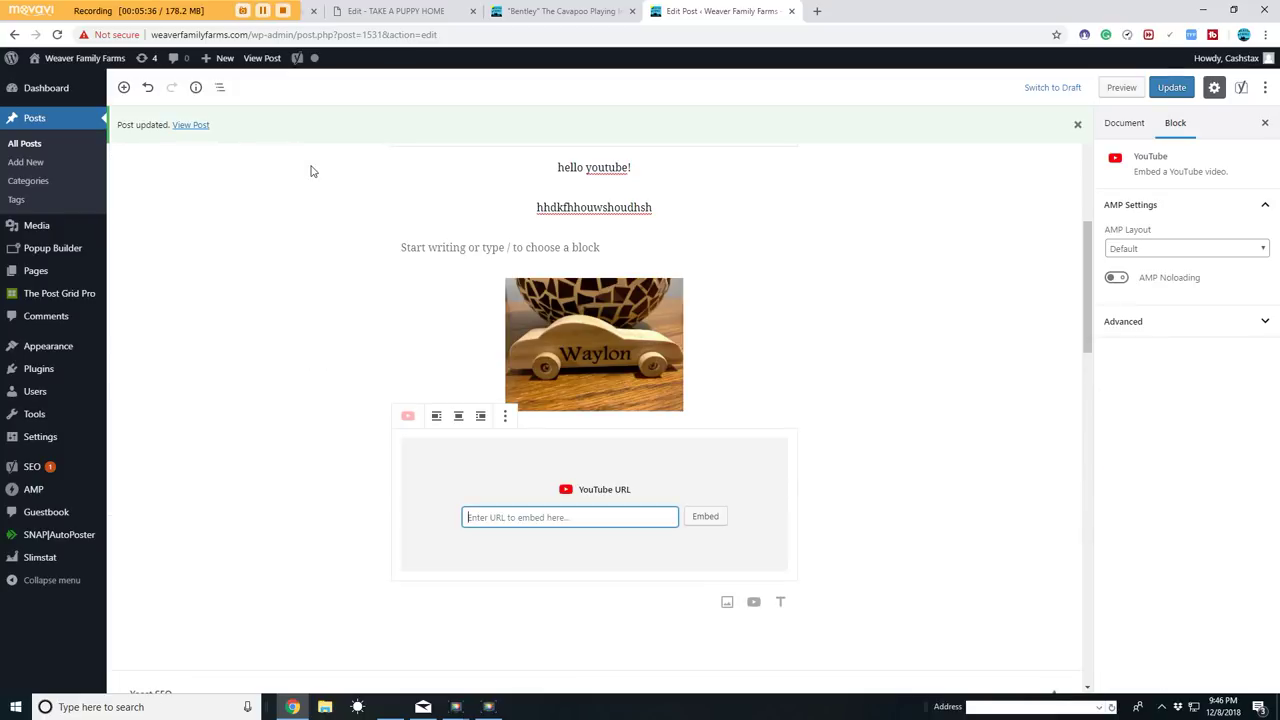
Step: Enter "bihdcoiasdehcvhserovchjoe" as the YouTube block's placeholder URL, then deselect the block
scroll(617, 449, "down", 1)
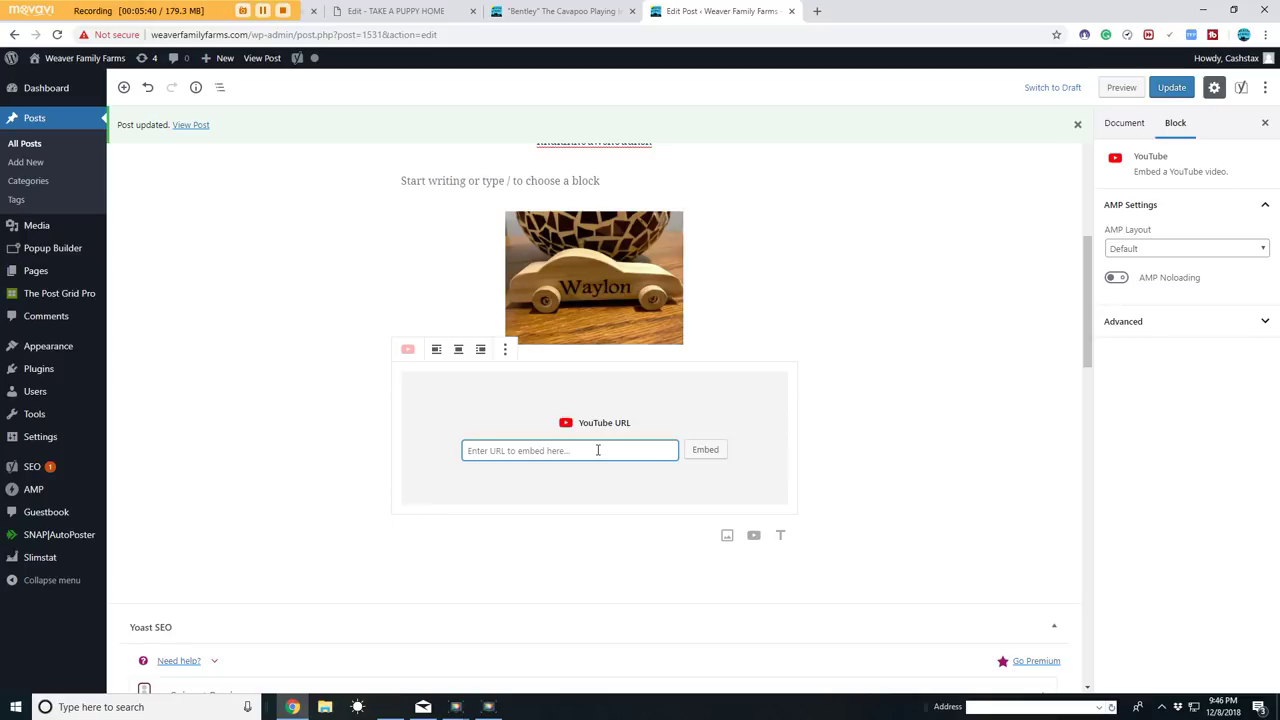
type("bihdcoiasdehcvhserovchjoe")
left_click(703, 455)
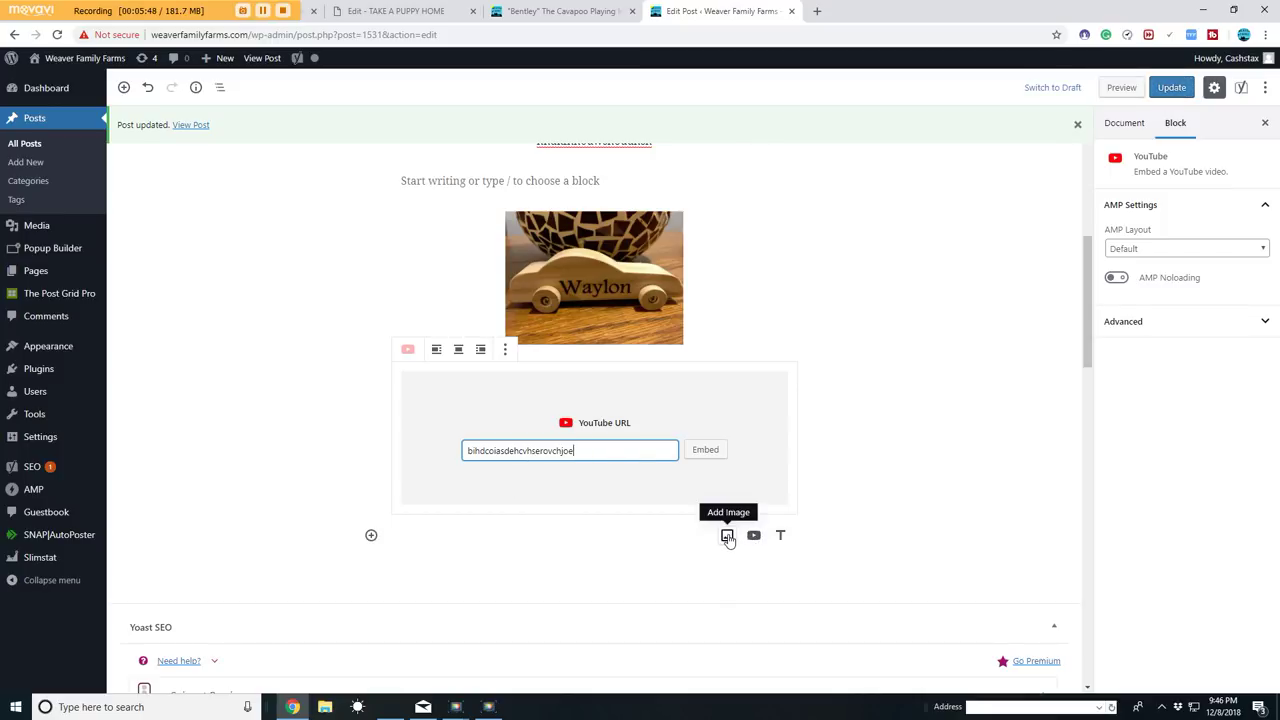
left_click(898, 453)
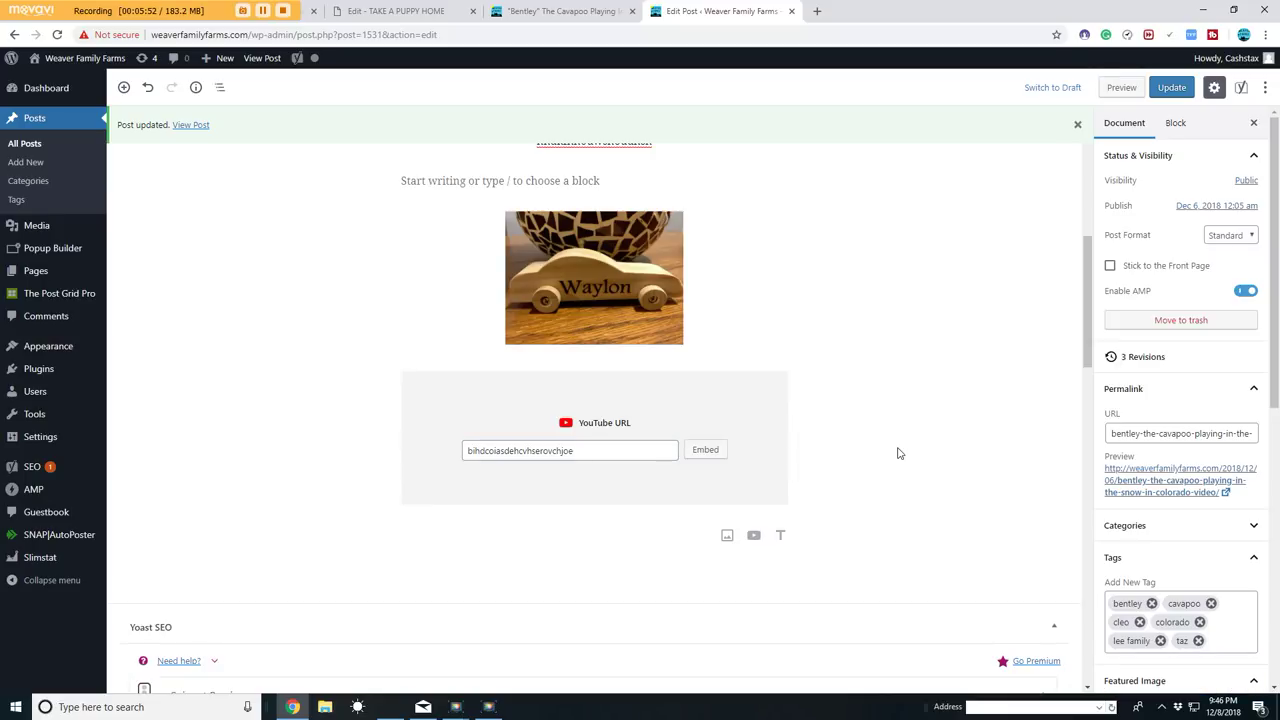
Step: Look over the Yoast SEO, MicroblogPoster and social auto-poster settings below the post content
scroll(898, 432, "down", 8)
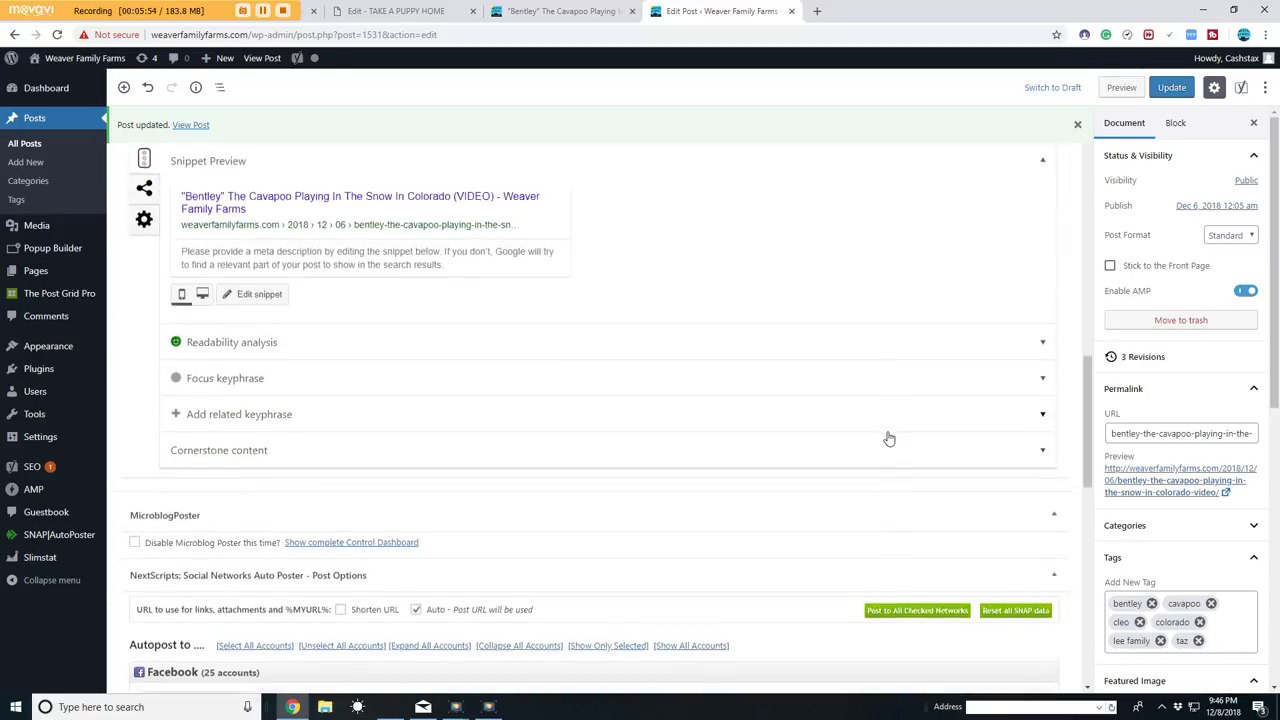
scroll(604, 408, "down", 4)
scroll(606, 412, "up", 10)
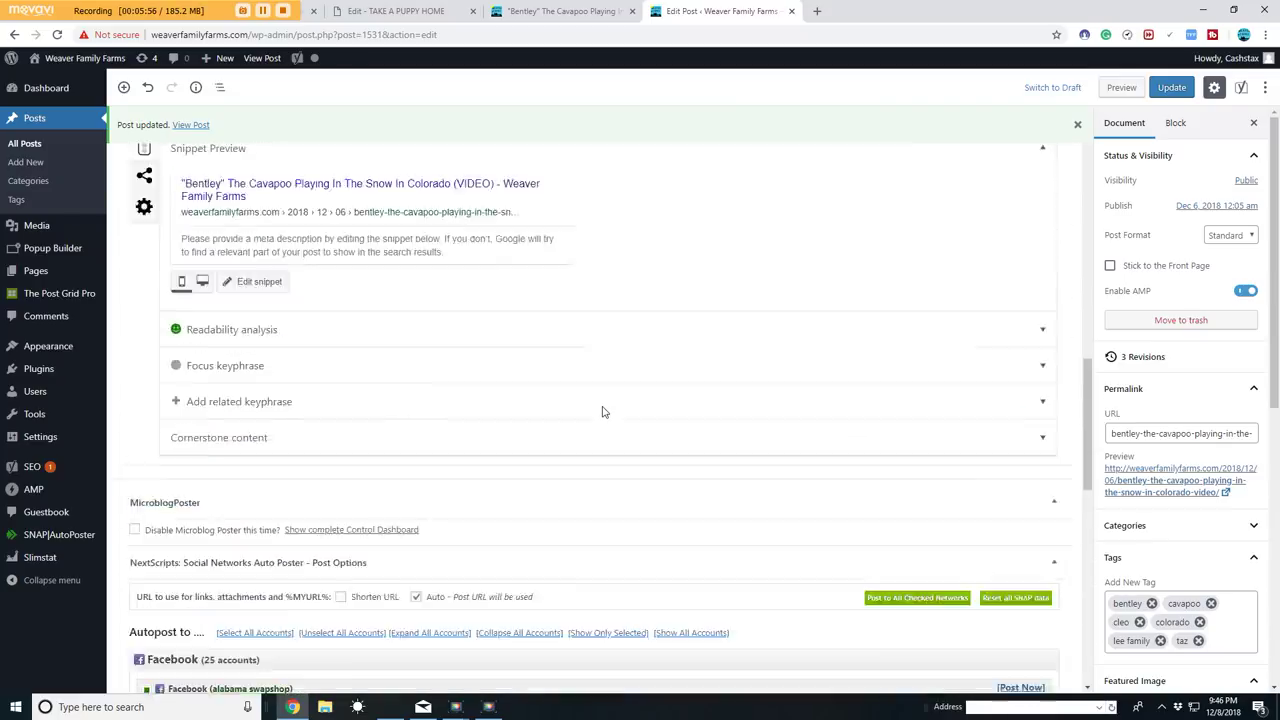
scroll(714, 431, "up", 4)
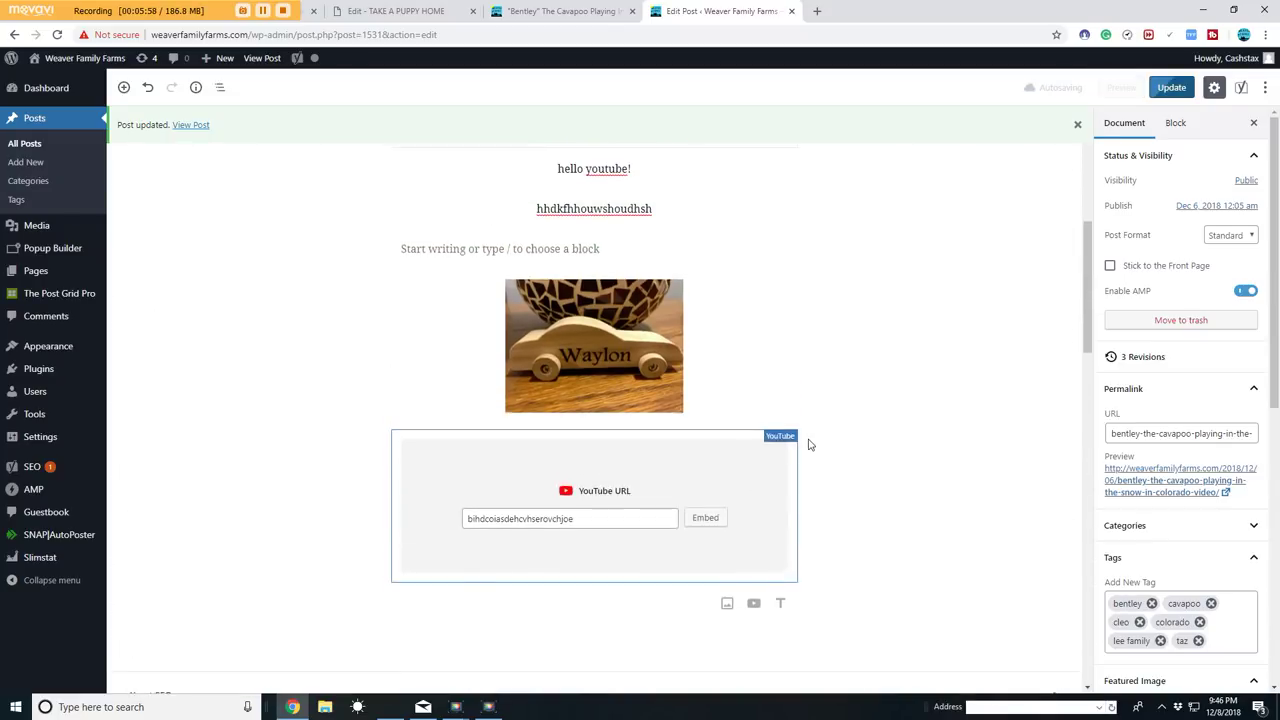
Step: Remove the YouTube embed block and the toy car image block from the post
scroll(806, 466, "down", 2)
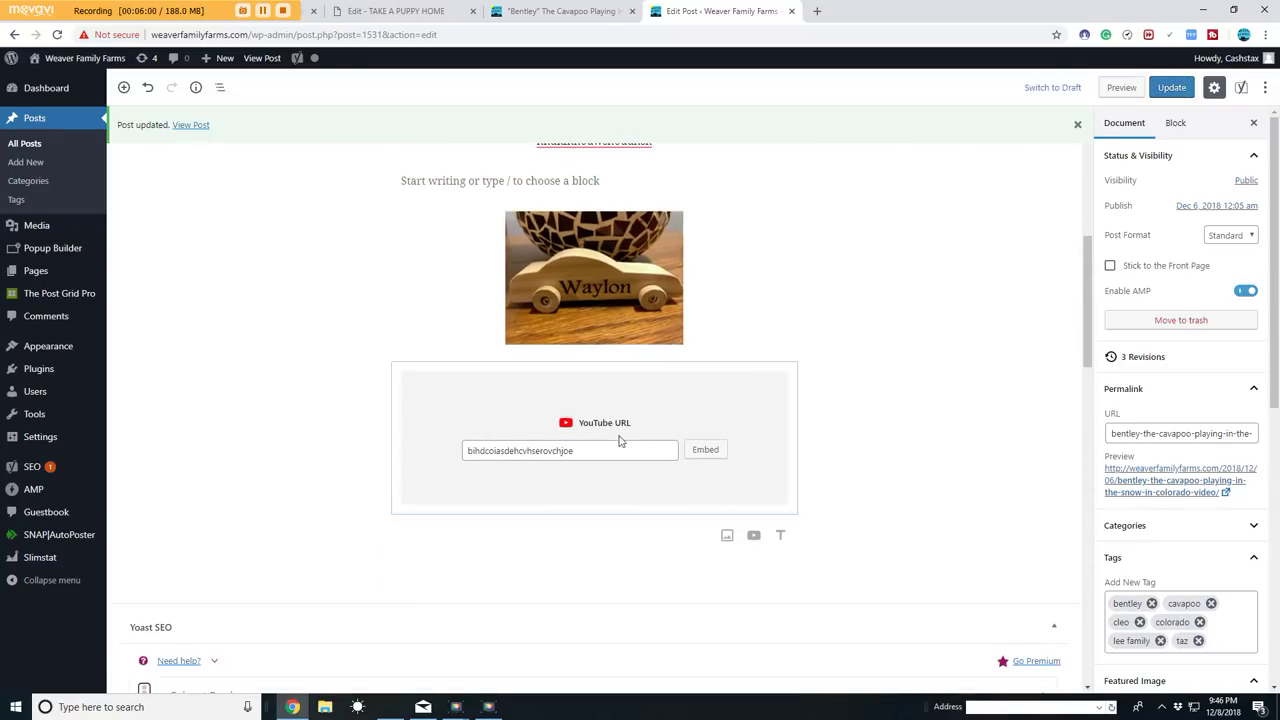
scroll(620, 440, "up", 1)
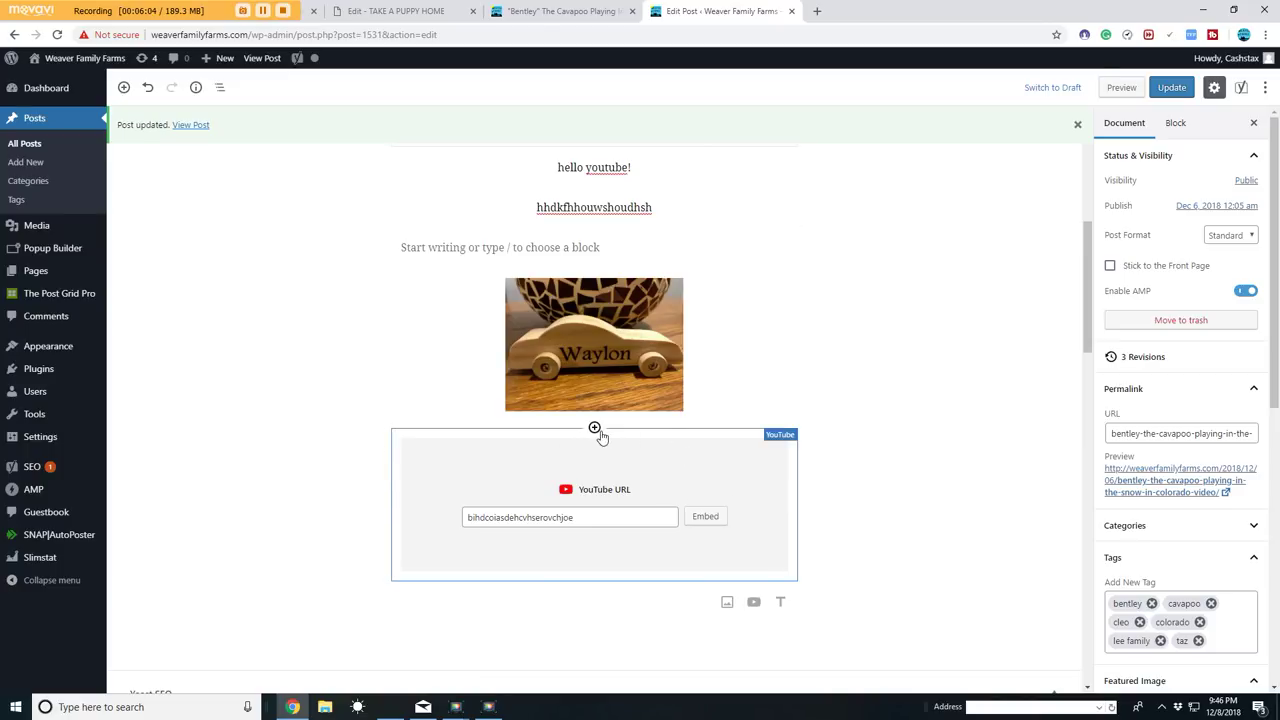
left_click(773, 549)
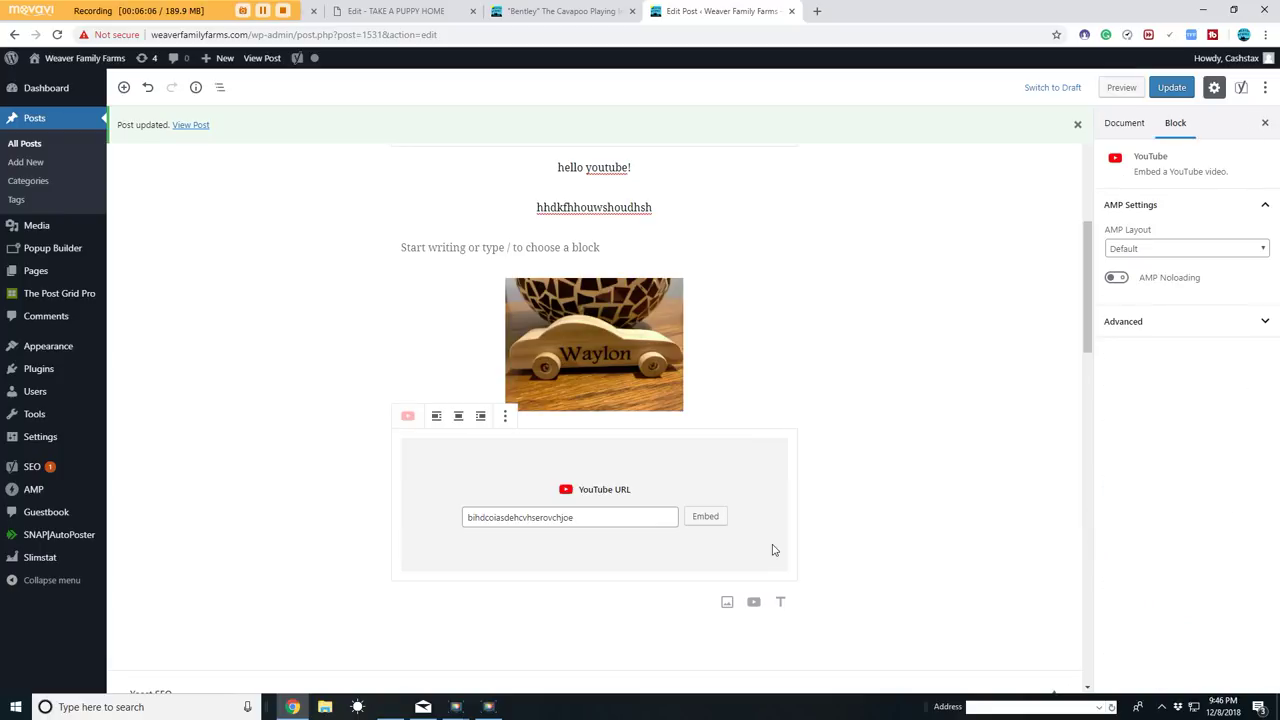
left_click(505, 416)
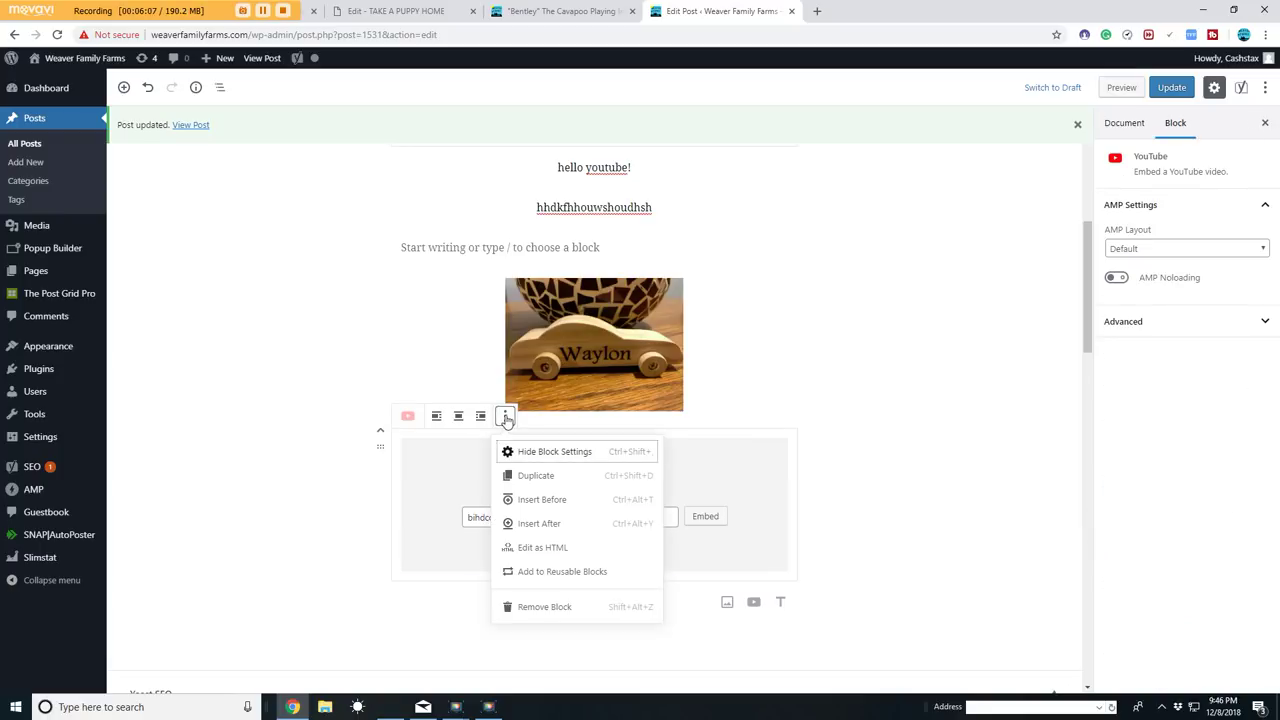
left_click(546, 607)
left_click(530, 256)
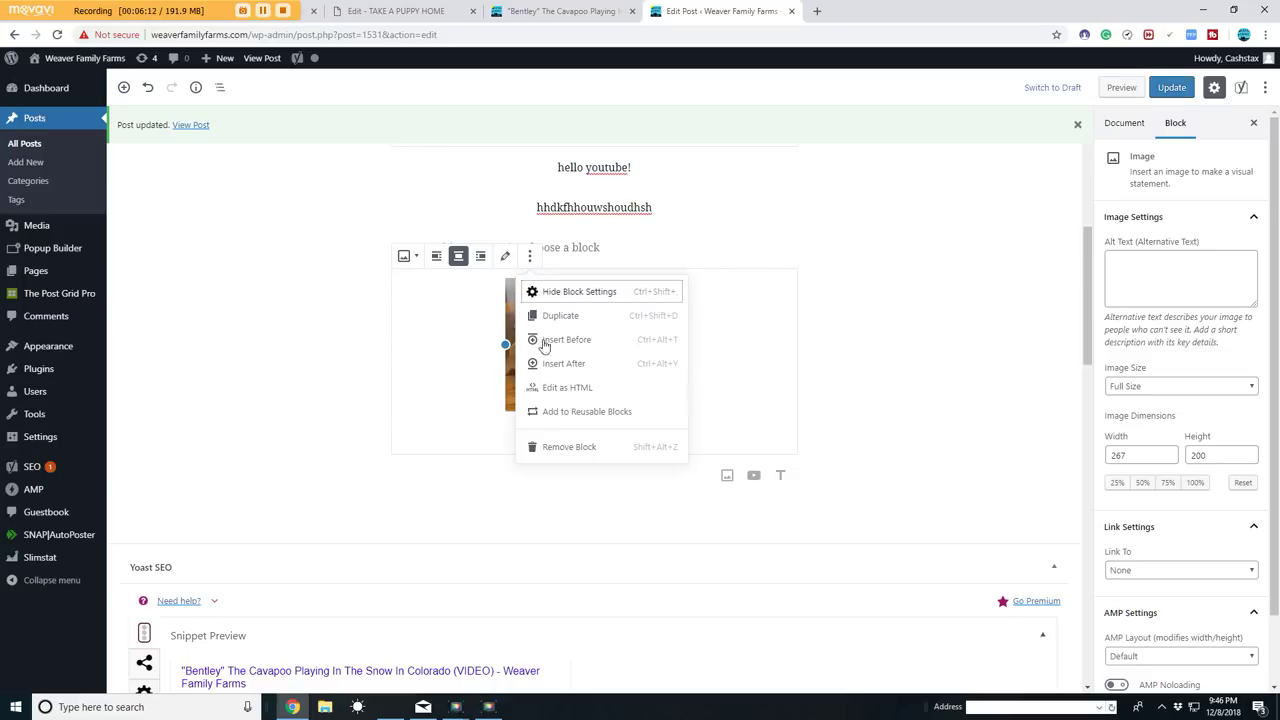
left_click(566, 448)
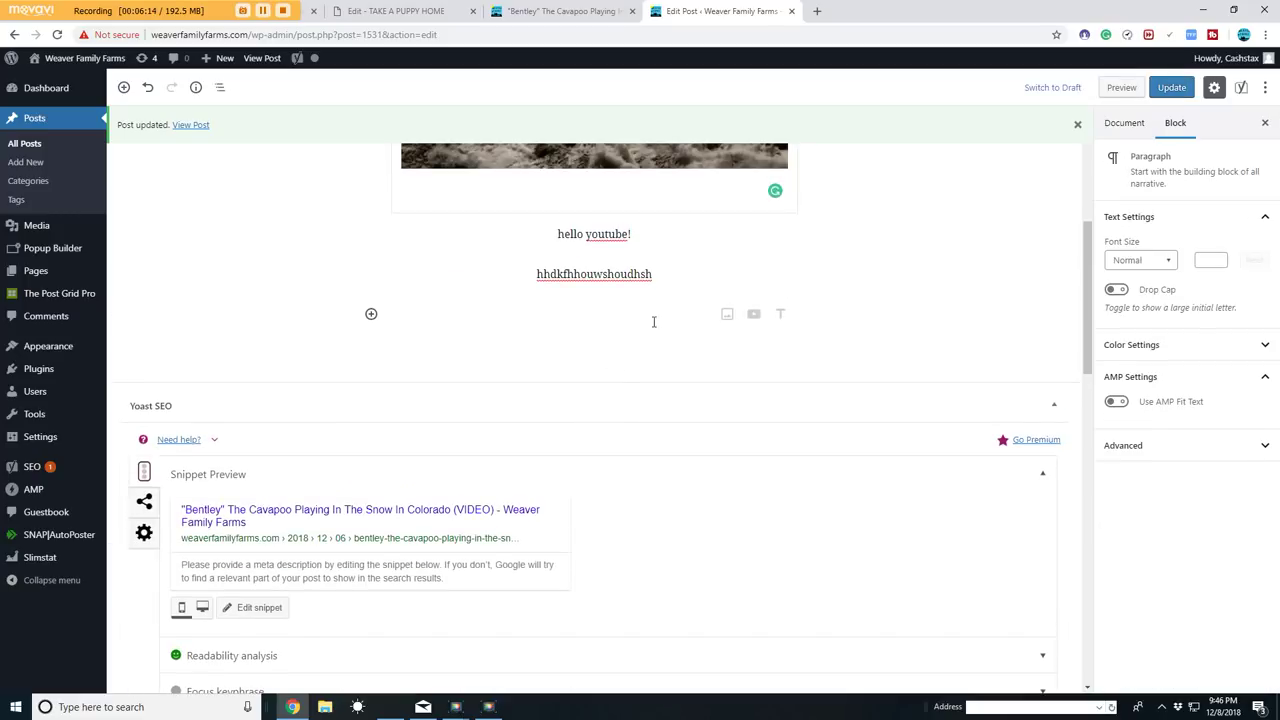
Step: Delete the empty paragraph and the "hhdkfhhouwshoudhsh" and "hello youtube!" paragraphs below the video
scroll(886, 368, "up", 2)
key("BackSpace")
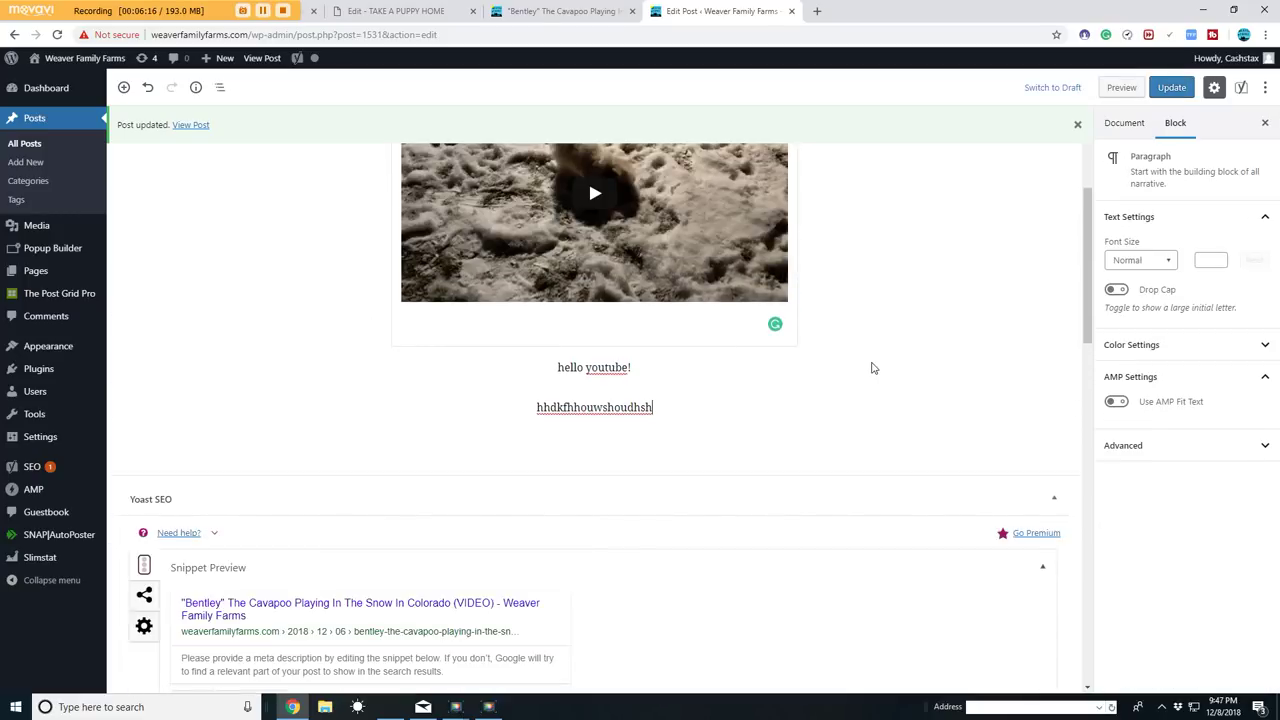
key("BackSpace")
key("BackSpace")
key("BackSpace")
key("BackSpace")
key("BackSpace")
key("BackSpace")
key("BackSpace")
key("BackSpace")
key("BackSpace")
key("BackSpace")
key("BackSpace")
key("BackSpace")
key("BackSpace")
key("BackSpace")
key("BackSpace")
key("BackSpace")
key("BackSpace")
key("BackSpace")
key("BackSpace")
key("BackSpace")
key("BackSpace")
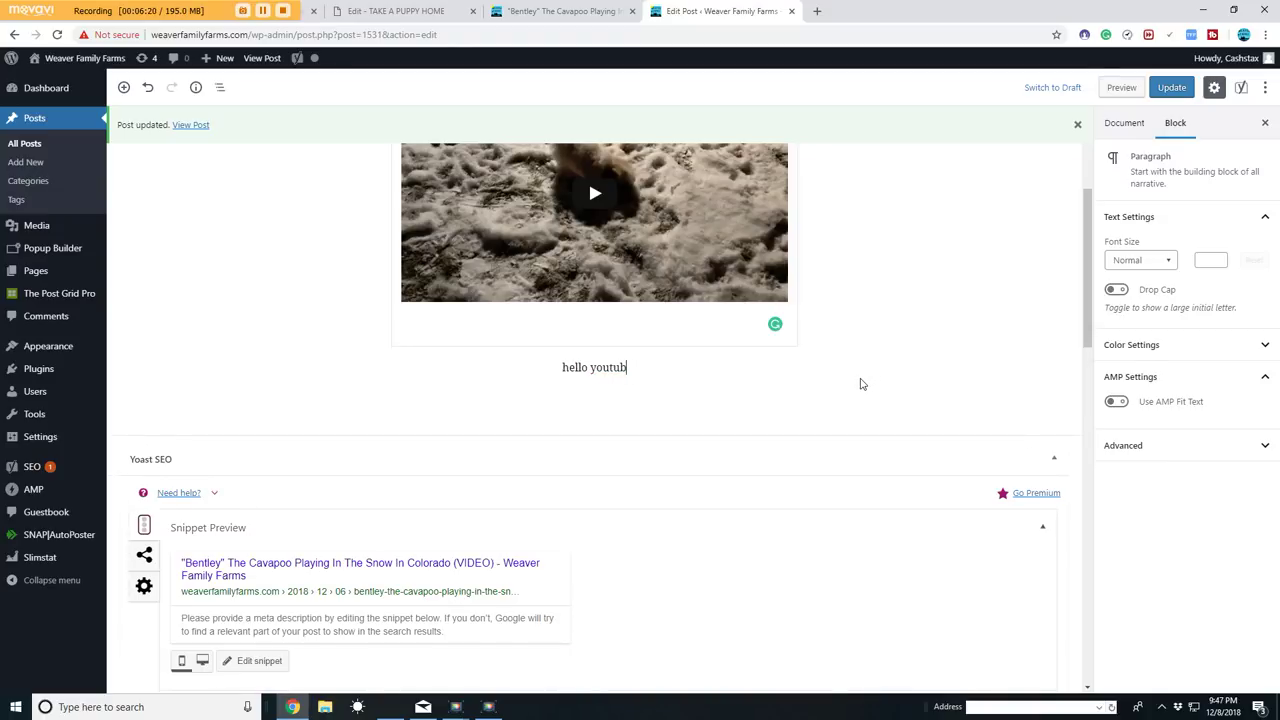
key("BackSpace")
key("BackSpace")
key("BackSpace")
key("BackSpace")
key("BackSpace")
key("BackSpace")
key("BackSpace")
key("BackSpace")
key("BackSpace")
key("BackSpace")
key("BackSpace")
key("BackSpace")
key("BackSpace")
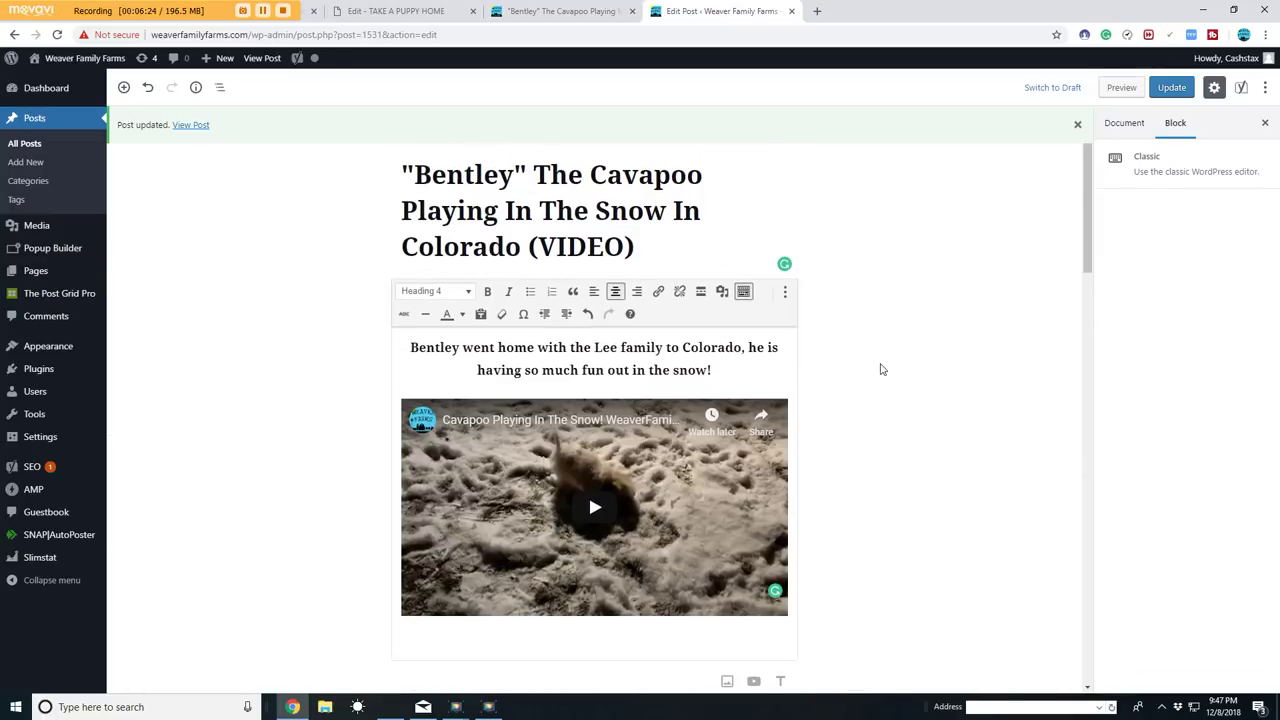
Step: Update the post with the sample blocks removed and reload its published page
scroll(885, 368, "down", 3)
scroll(890, 385, "up", 1)
scroll(892, 391, "up", 1)
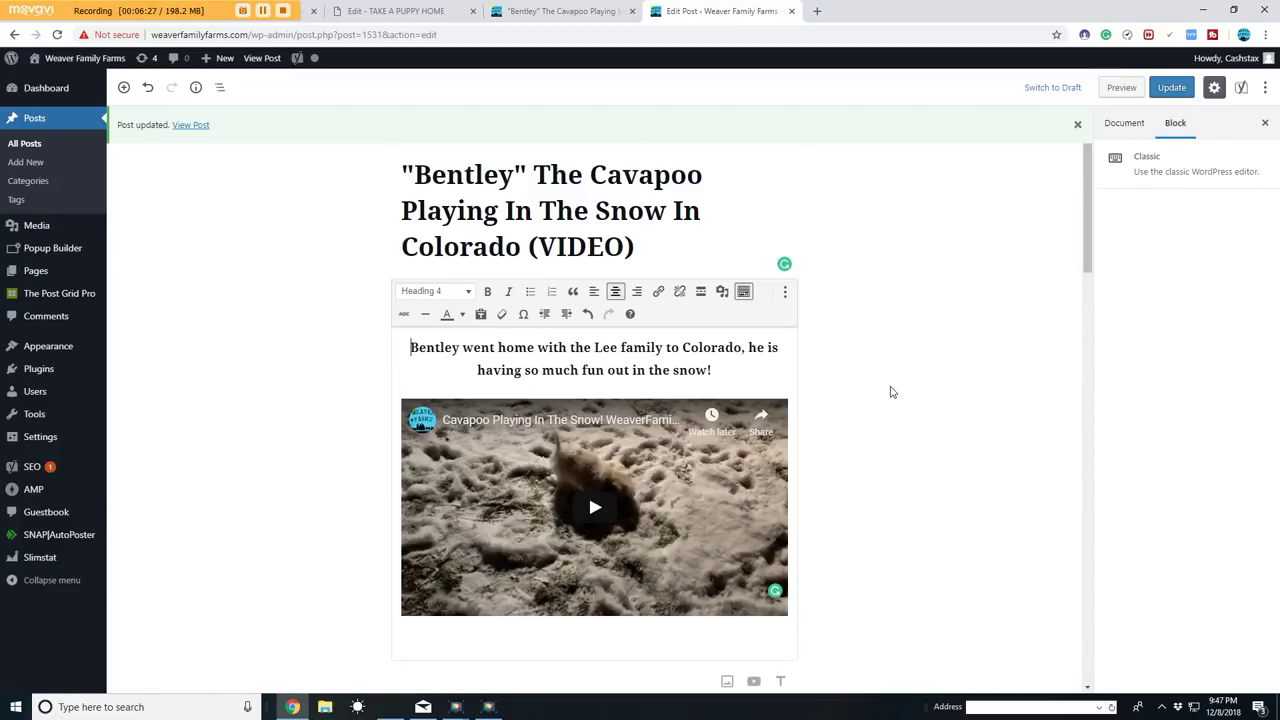
left_click(1168, 89)
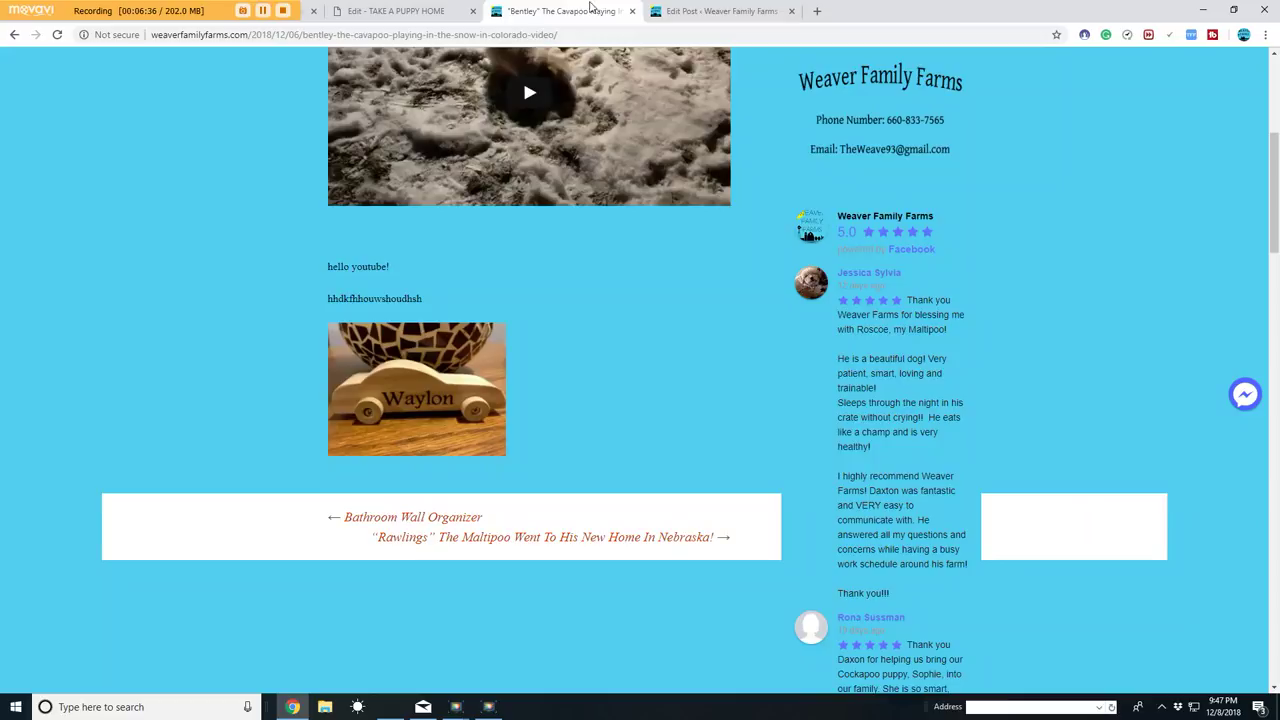
left_click(600, 11)
left_click(58, 34)
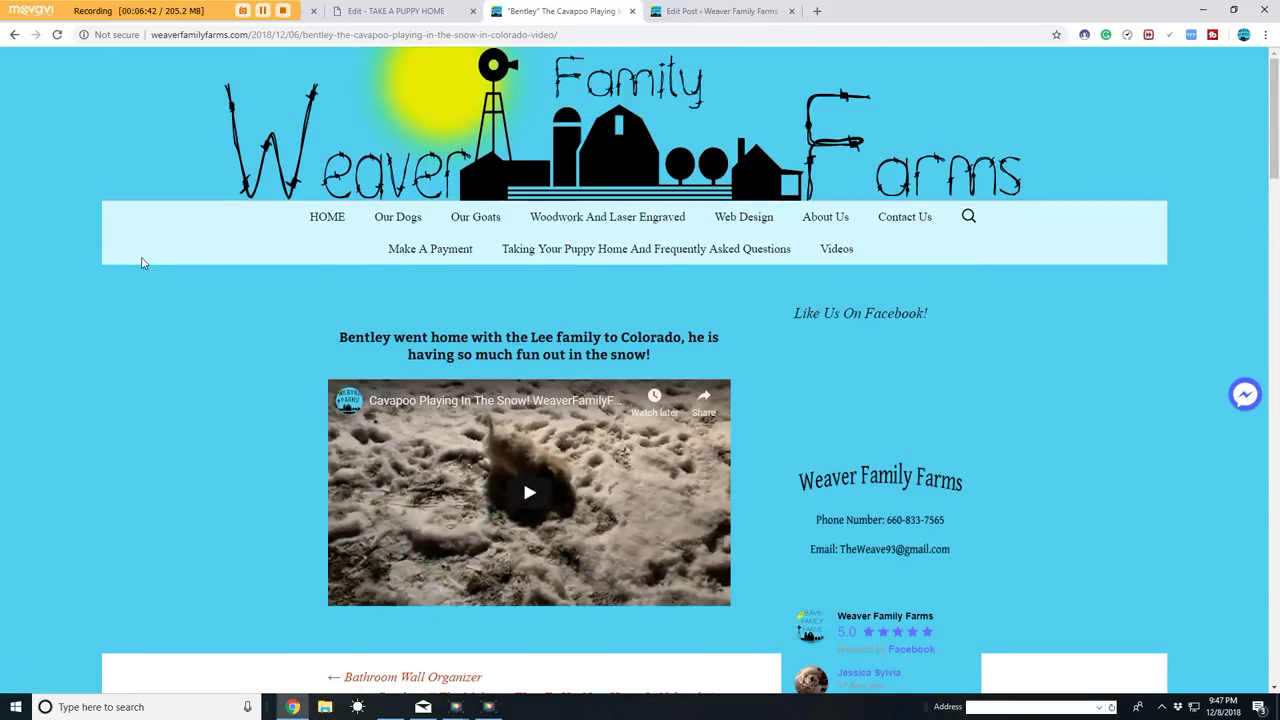
Step: Play the embedded Cavapoo video on the published page and look over the post's layout
scroll(155, 240, "down", 2)
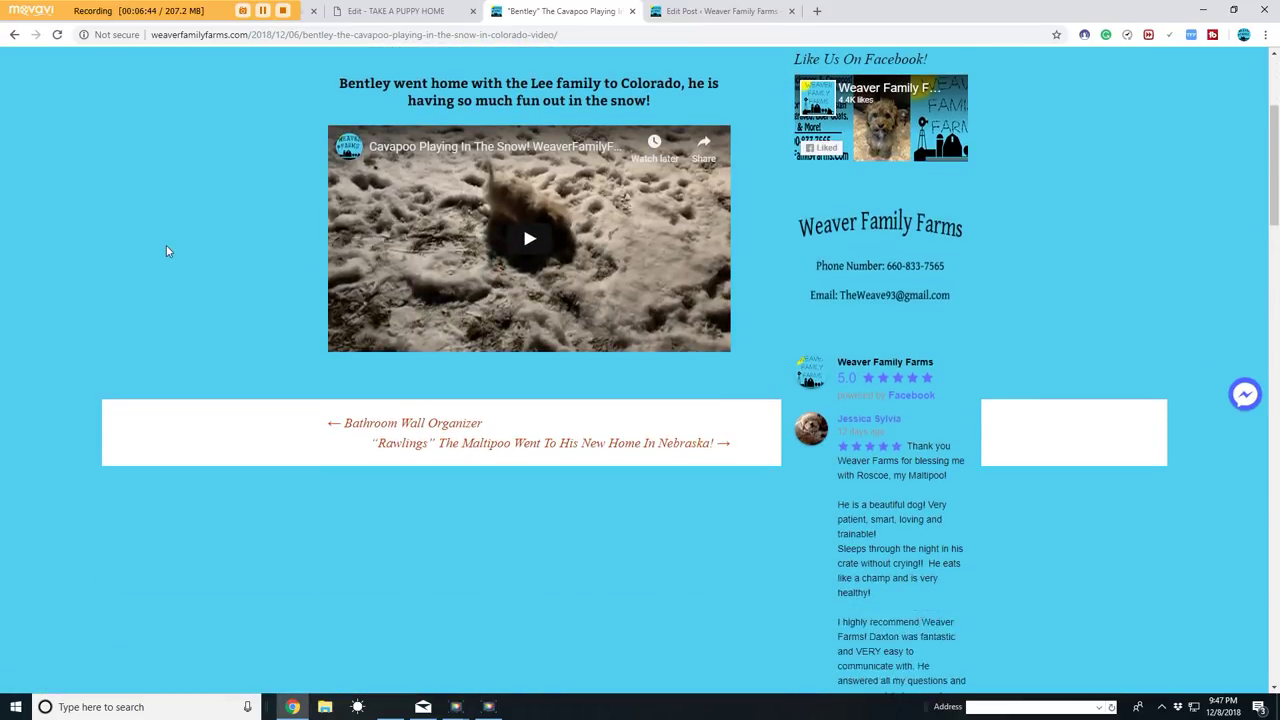
left_click(529, 226)
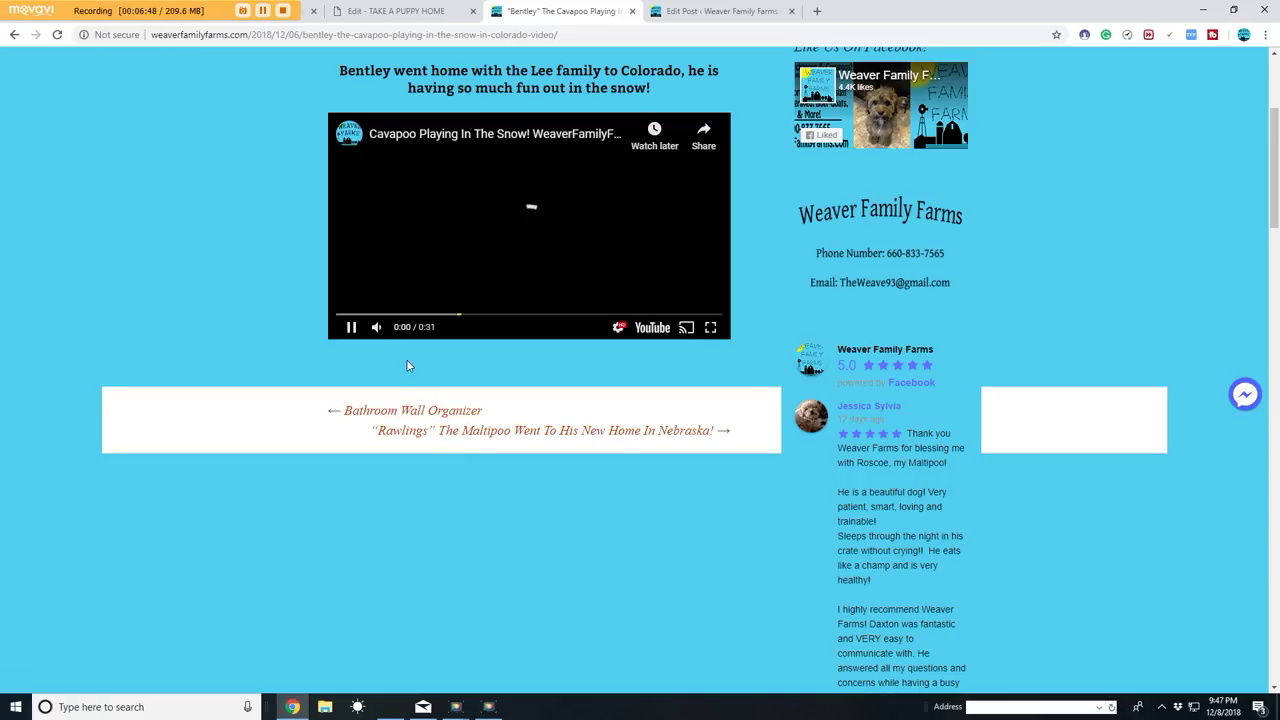
scroll(283, 368, "up", 2)
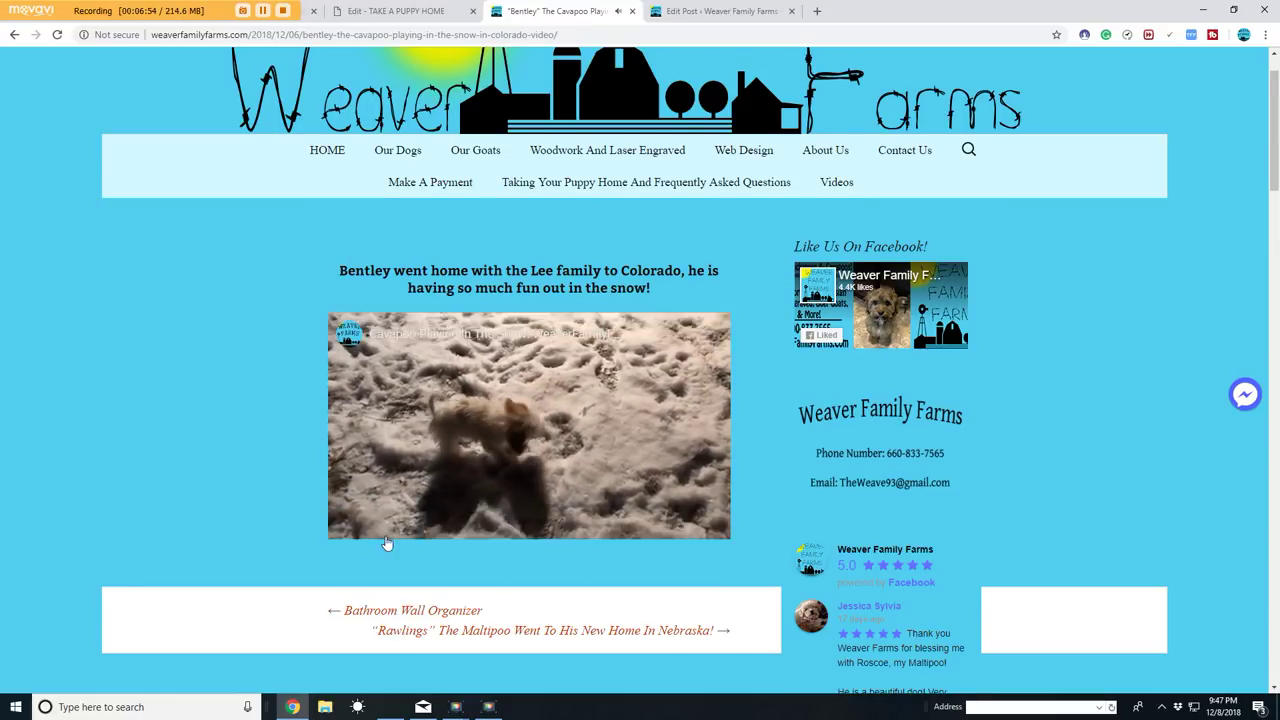
scroll(531, 294, "up", 1)
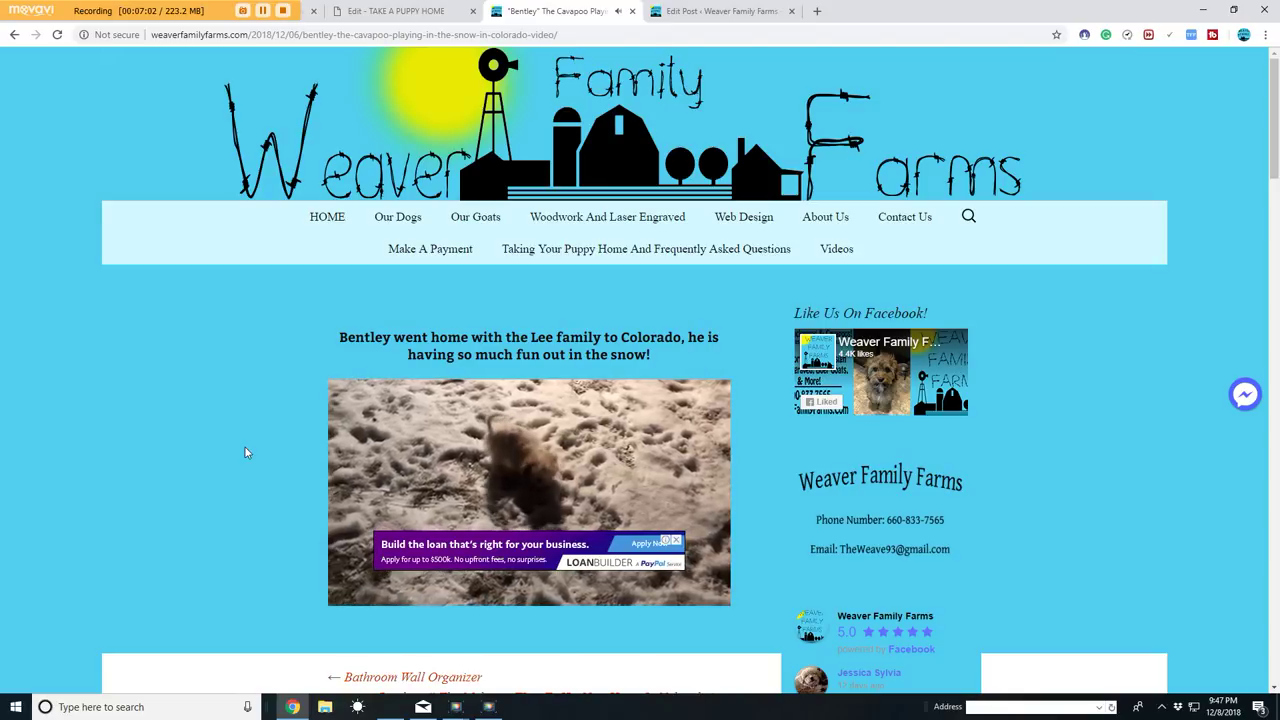
scroll(220, 430, "down", 3)
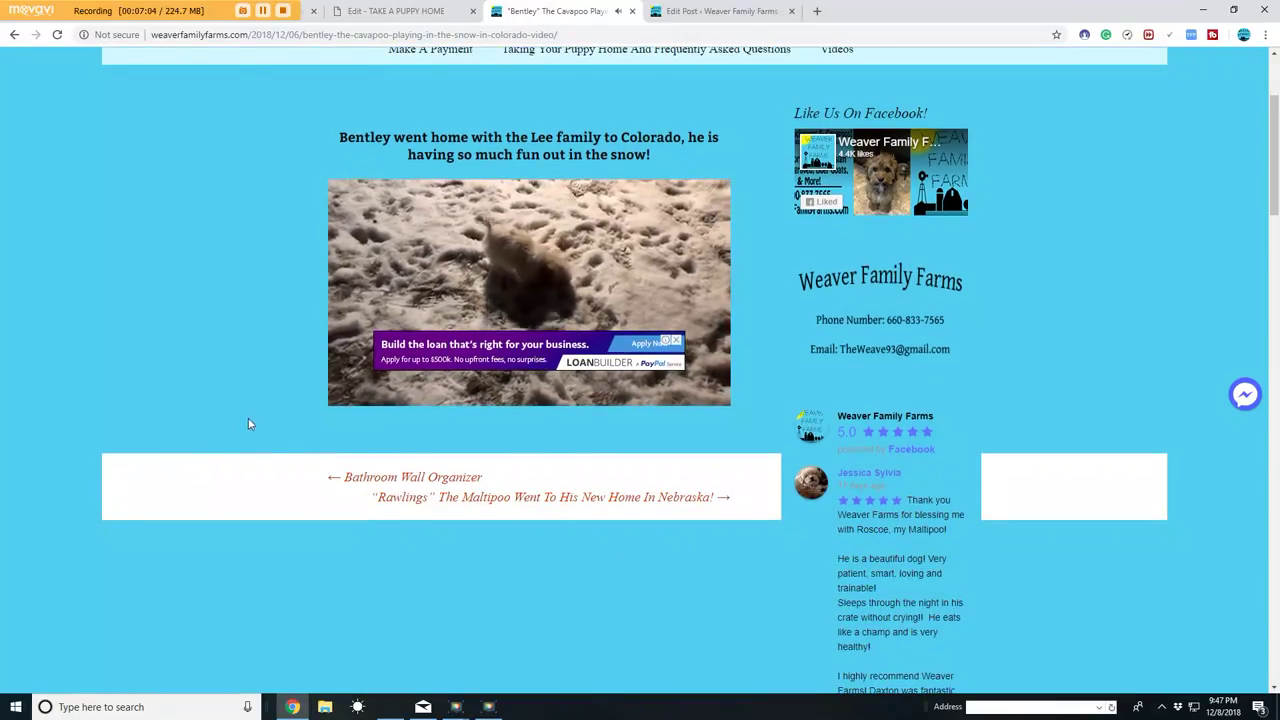
scroll(247, 420, "up", 3)
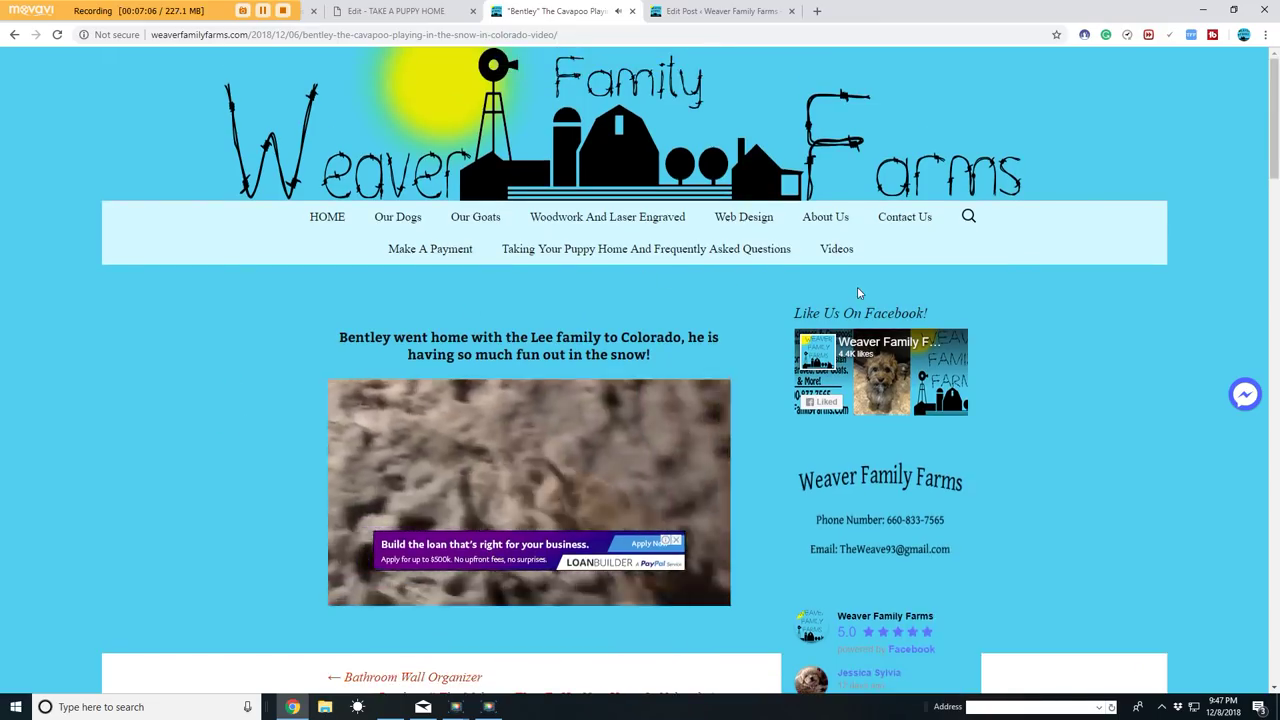
scroll(169, 357, "down", 4)
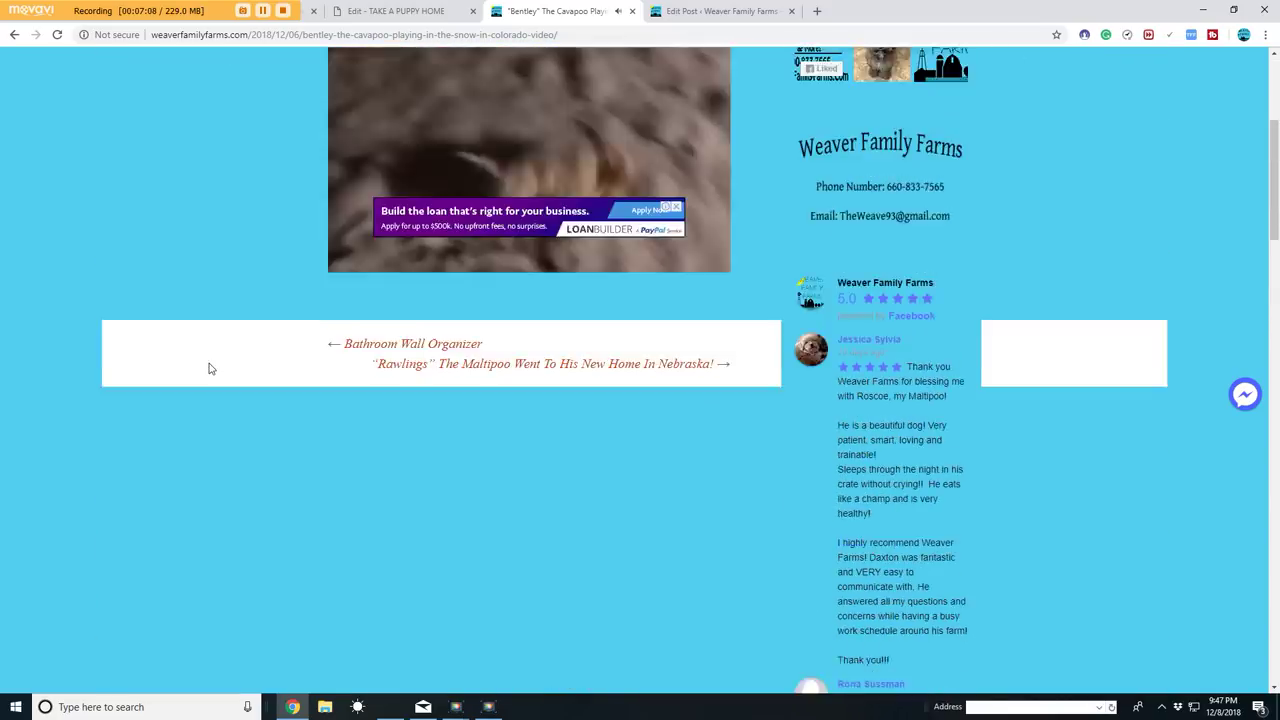
scroll(170, 358, "up", 4)
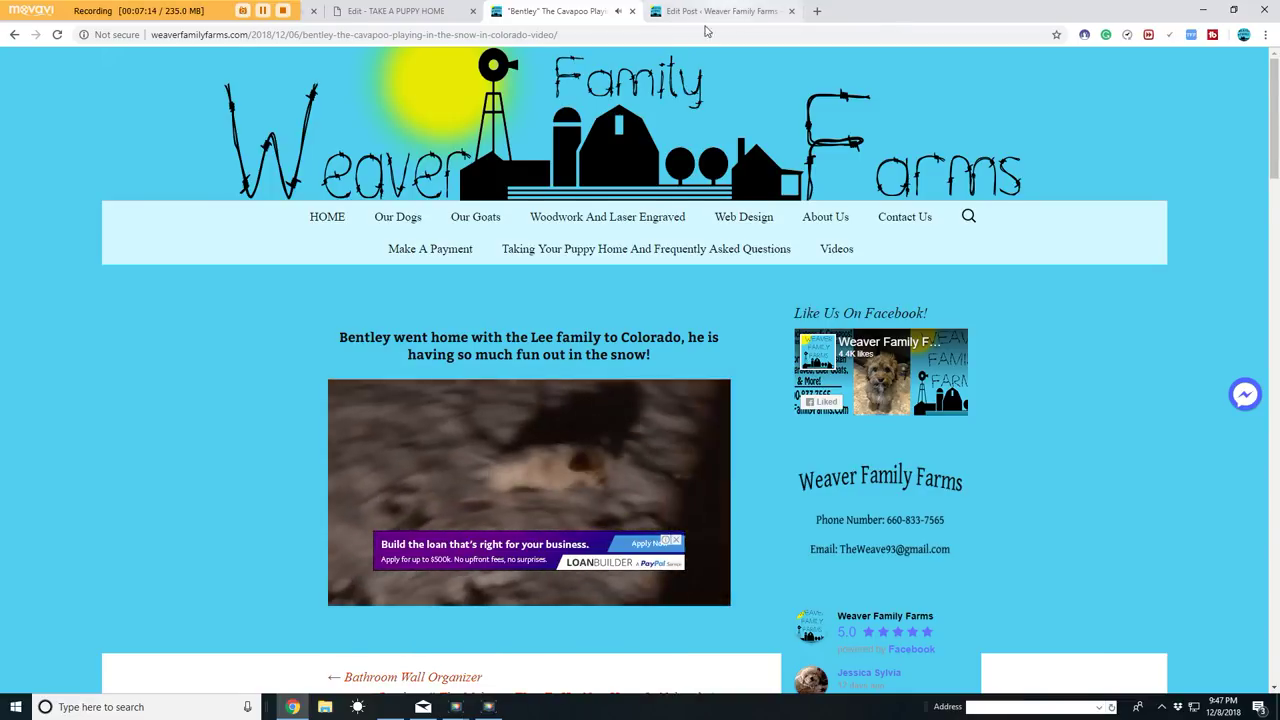
Step: Open noxad.org in the post editor's browser tab and look through the post listing on its home page
left_click(735, 9)
left_click(700, 35)
type("noxad.org")
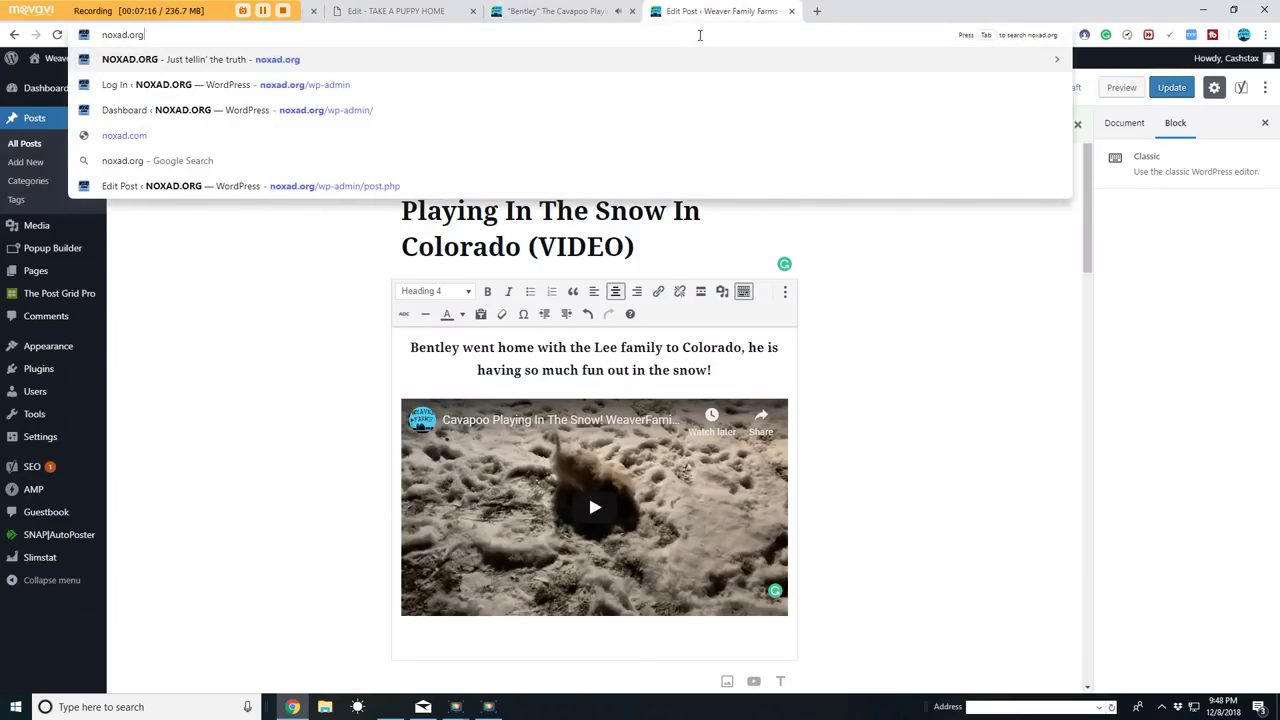
key("Return")
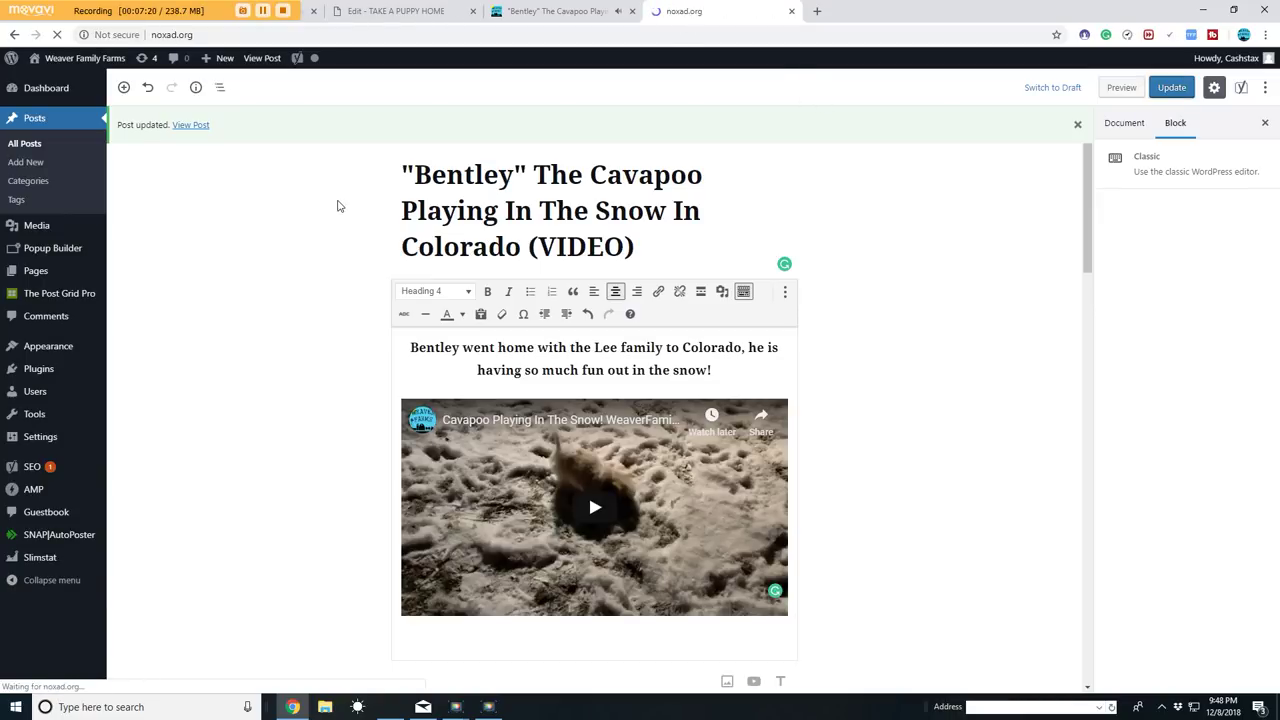
scroll(337, 309, "down", 6)
scroll(430, 292, "down", 20)
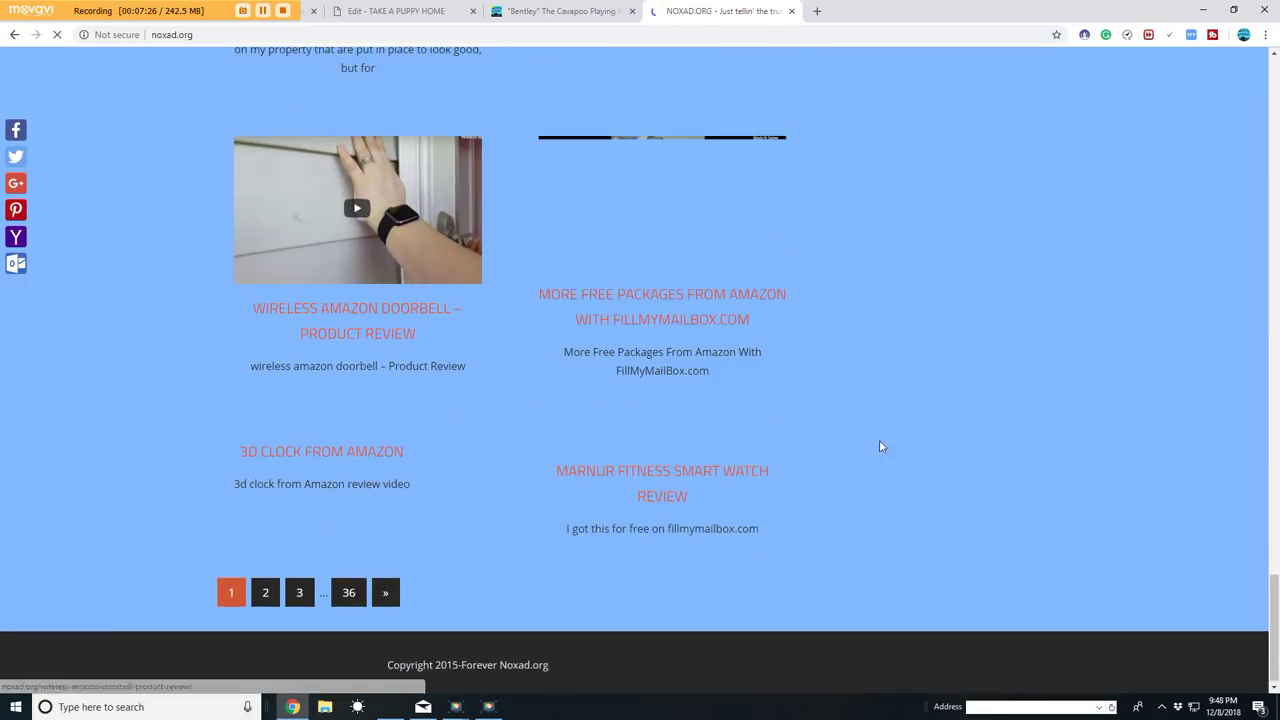
scroll(440, 460, "up", 15)
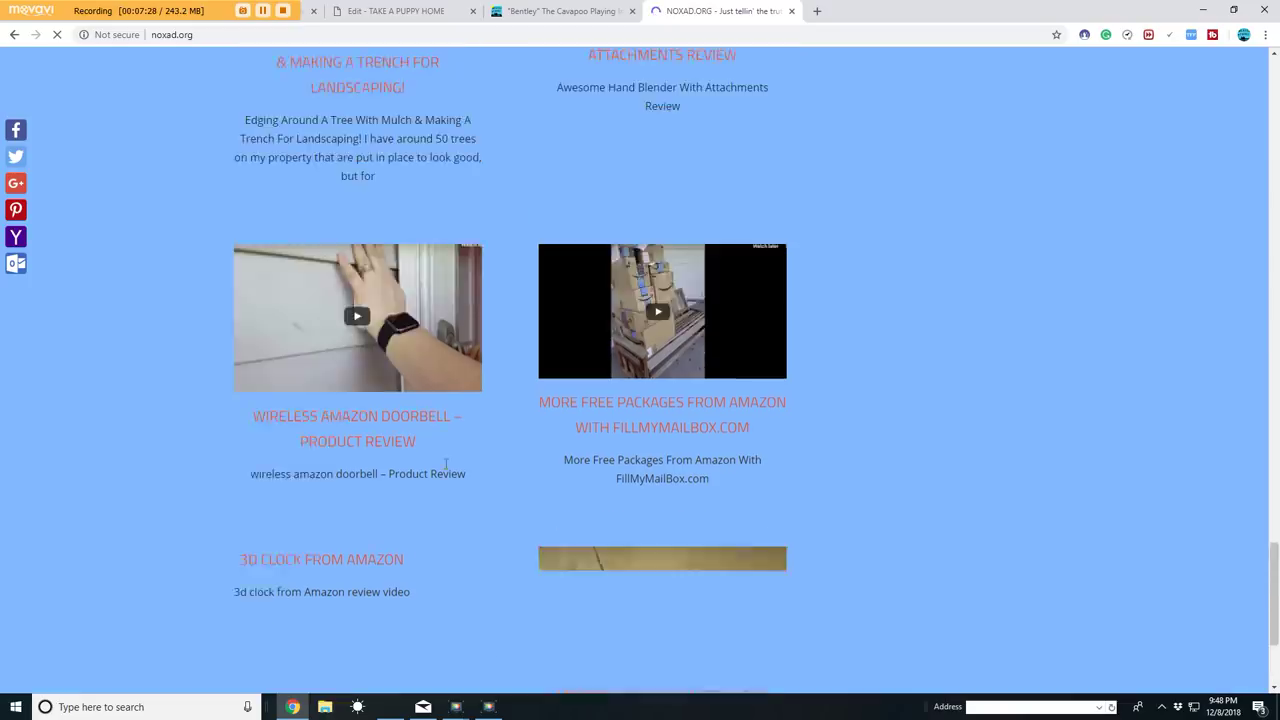
scroll(438, 453, "up", 10)
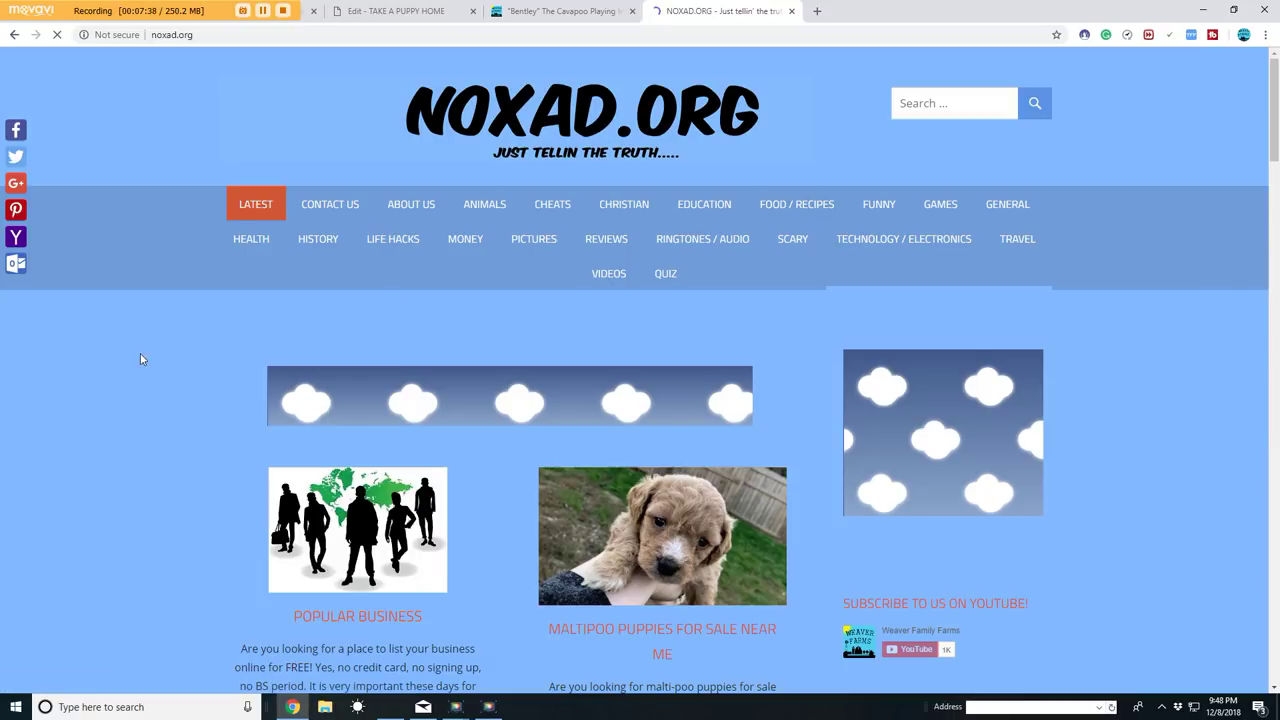
scroll(138, 360, "down", 5)
scroll(238, 415, "up", 5)
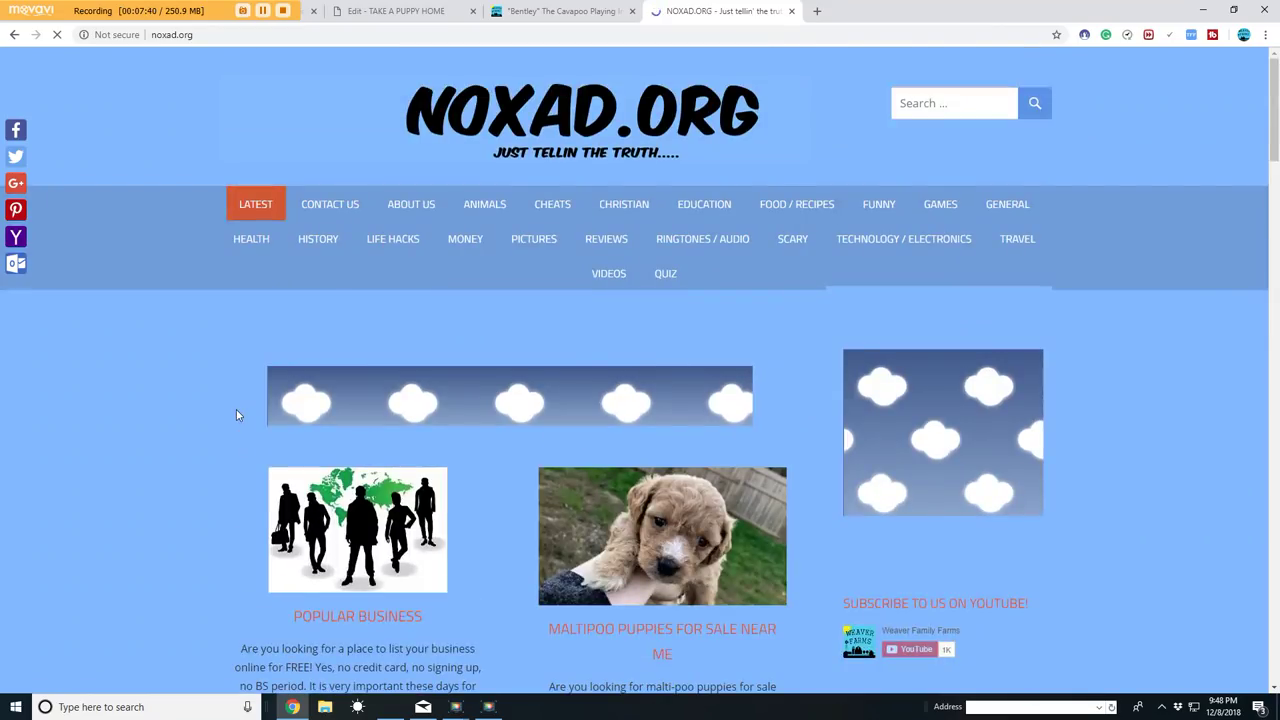